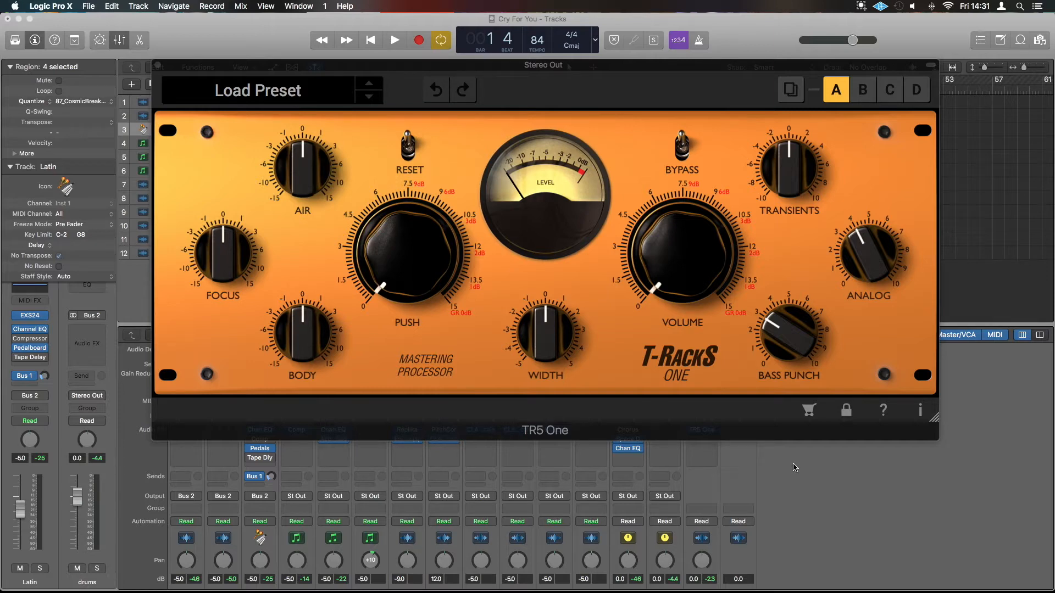
Show the TR5 One plug-in's header controls and audition the mix with the plug-in active and bypassed.
{"action": "key", "text": "space"}
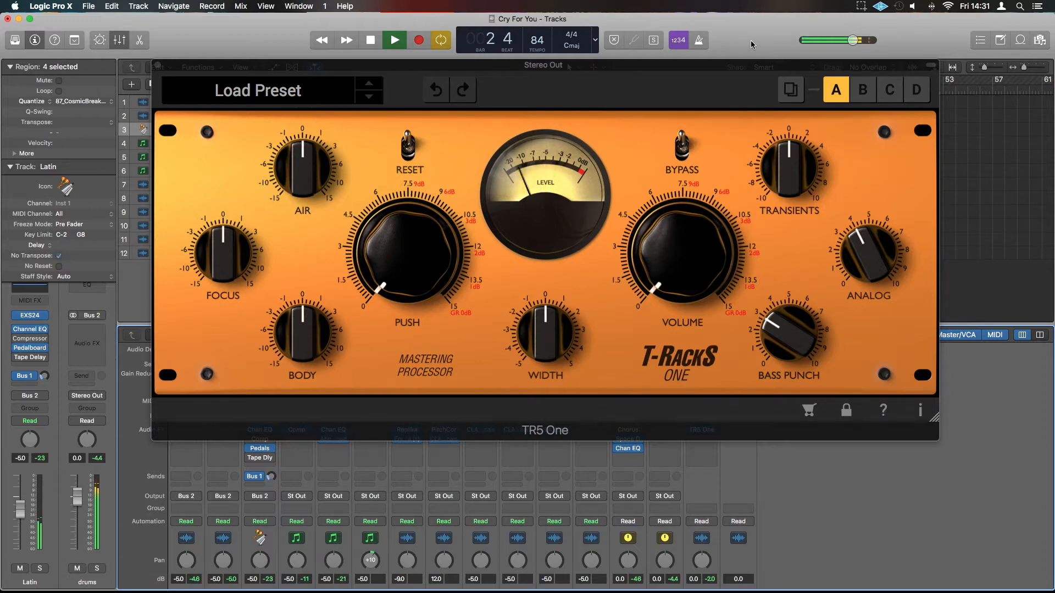
{"action": "key", "text": "space"}
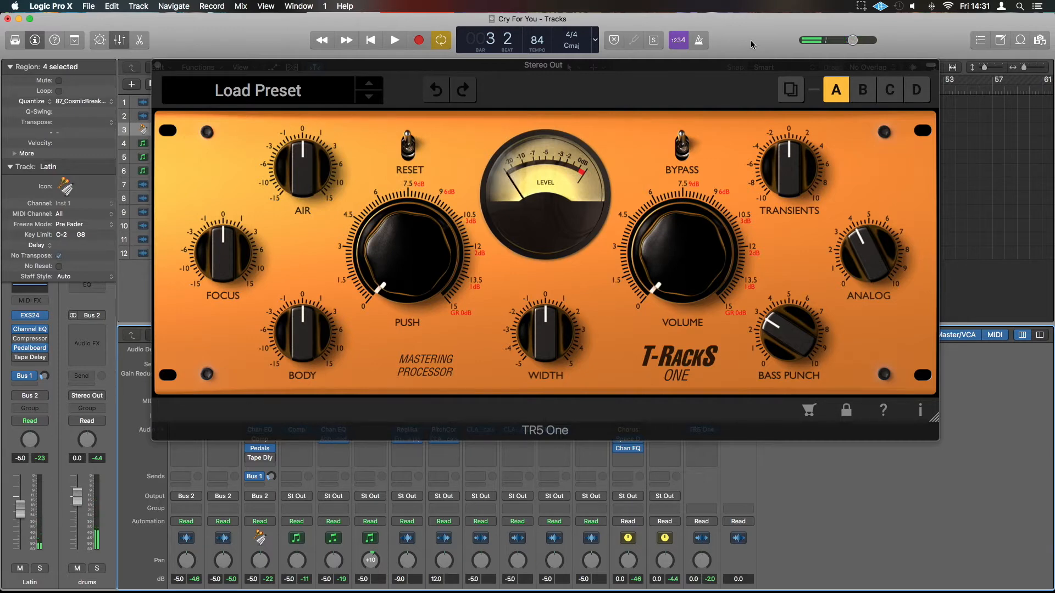
{"action": "left_click", "coordinate": [930, 65]}
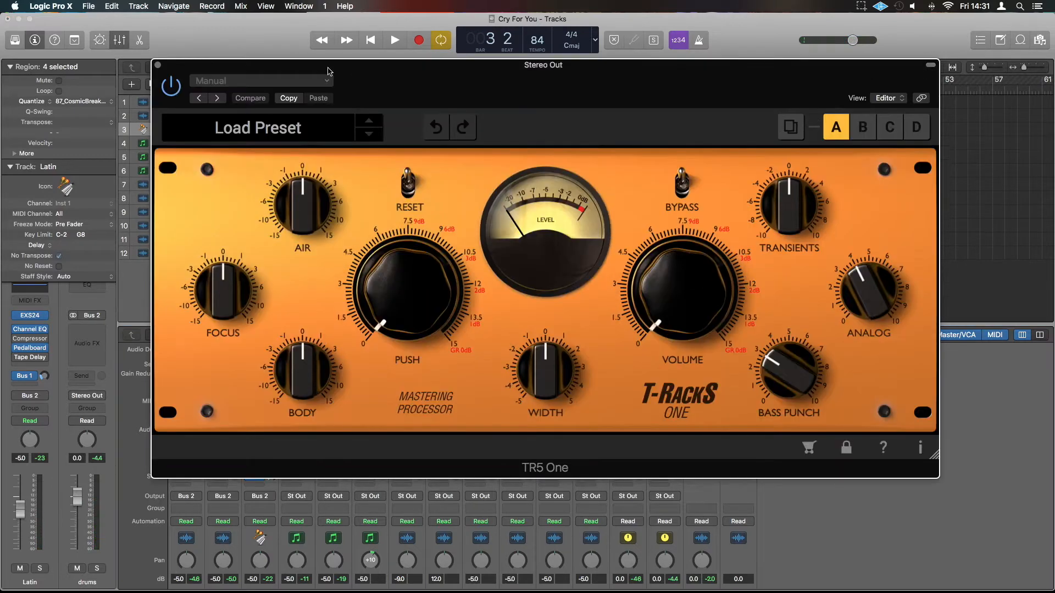
{"action": "key", "text": "space"}
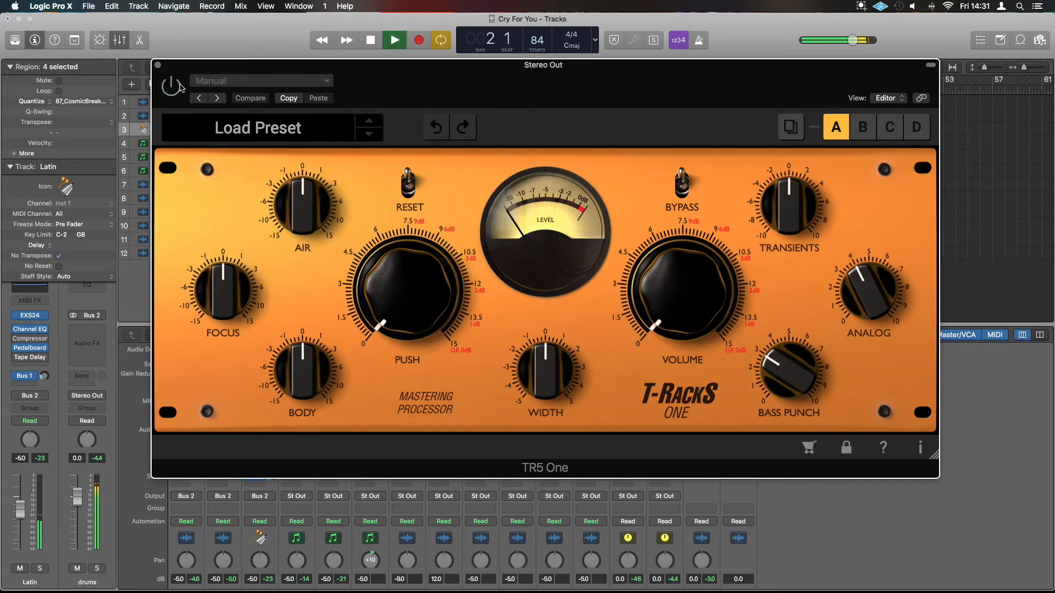
{"action": "left_click", "coordinate": [180, 87]}
{"action": "key", "text": "space"}
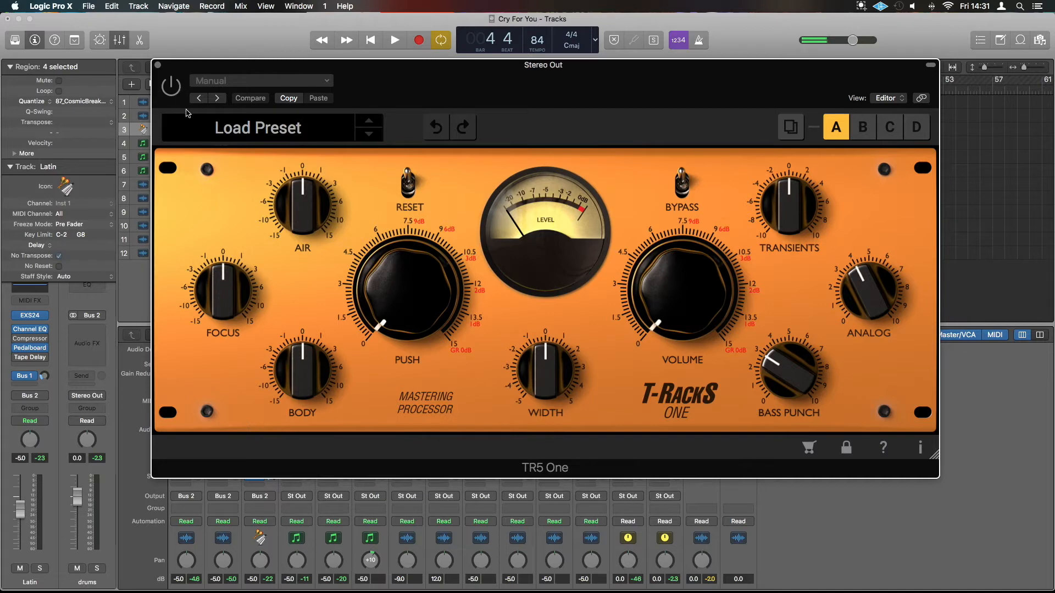
Raise Push to about 4 and Volume to about 5, then compare the processed mix with the bypassed one during playback, leaving TR5 One active.
{"action": "left_click", "coordinate": [407, 181]}
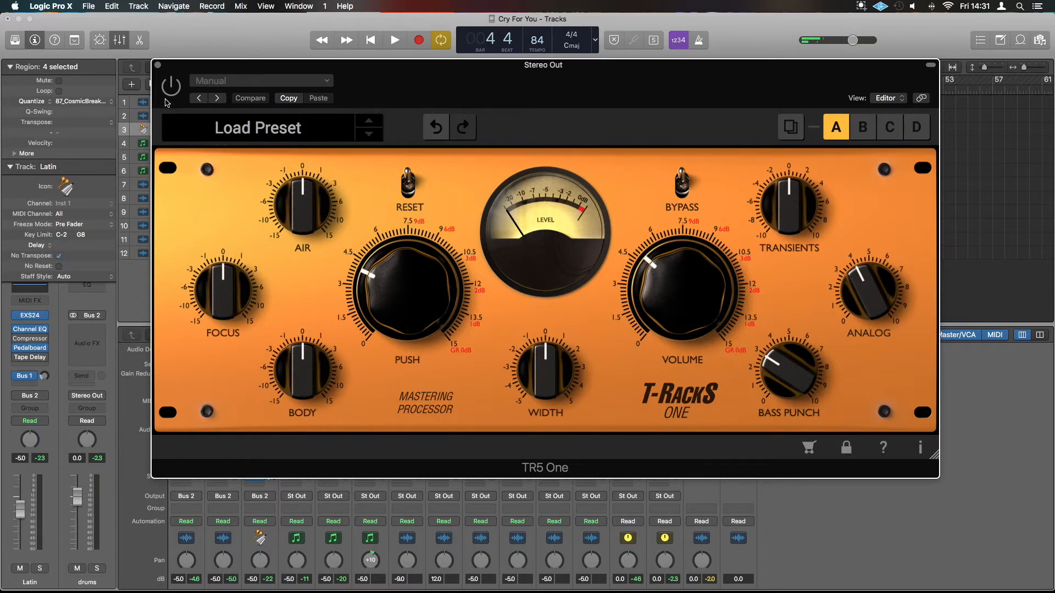
{"action": "key", "text": "space"}
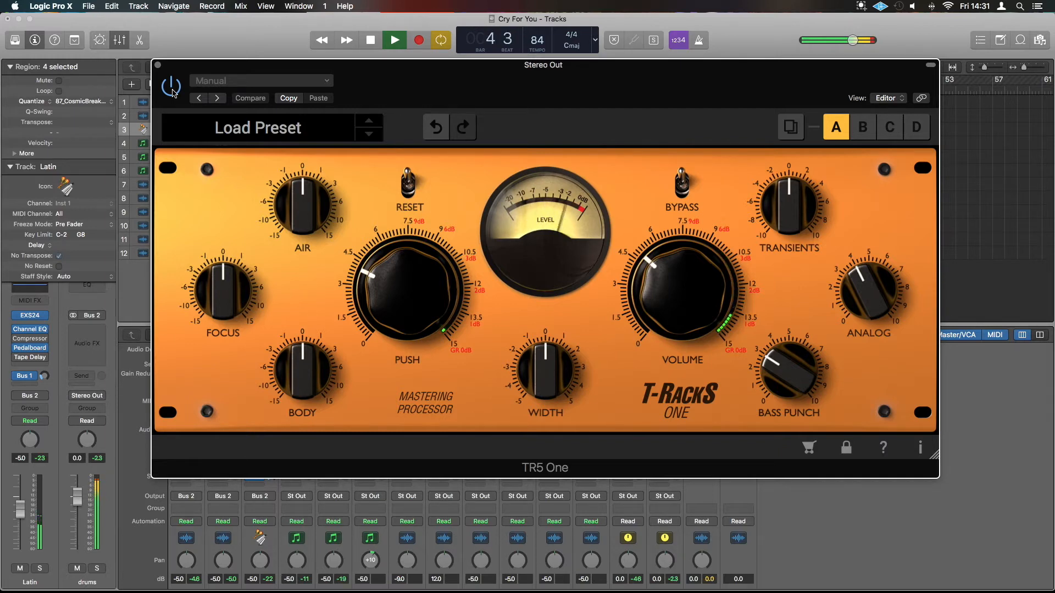
{"action": "left_click", "coordinate": [173, 92]}
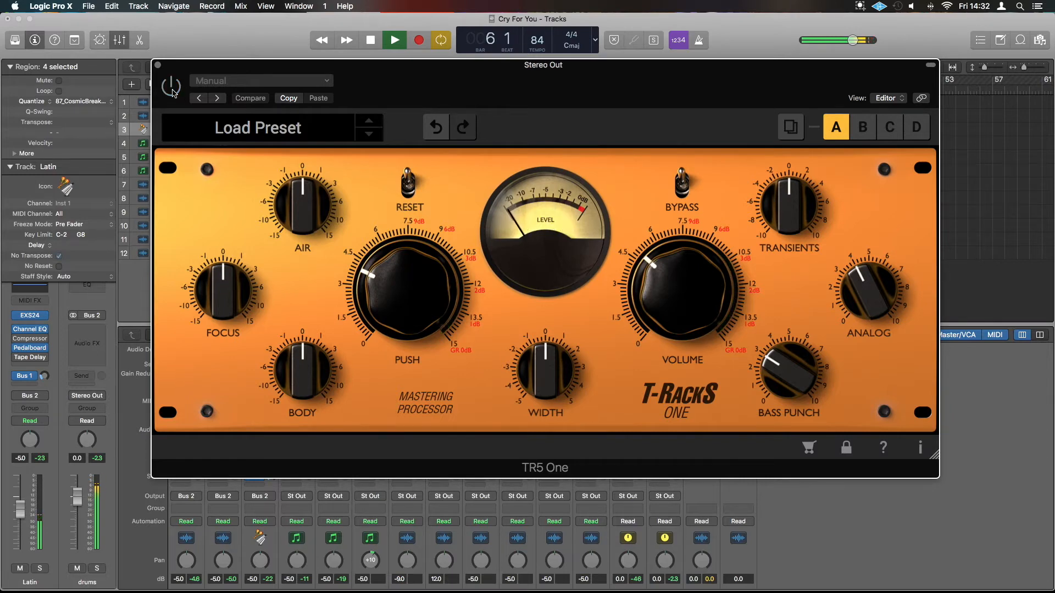
{"action": "left_click", "coordinate": [173, 91]}
{"action": "key", "text": "space"}
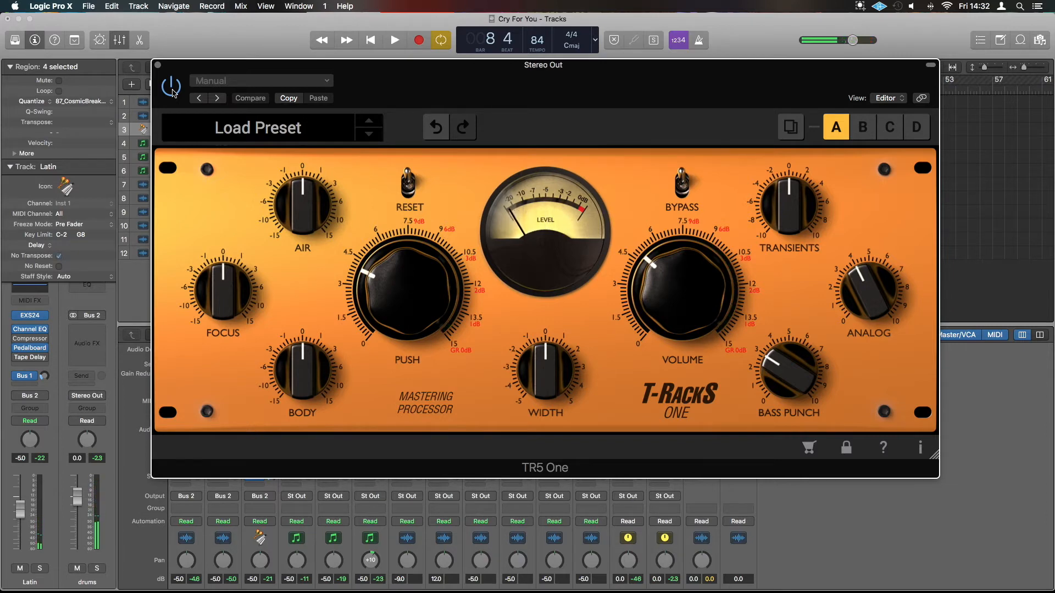
Select the Stereo Out channel strip in the mixer.
{"action": "scroll", "coordinate": [824, 555], "scroll_direction": "down", "scroll_amount": 5}
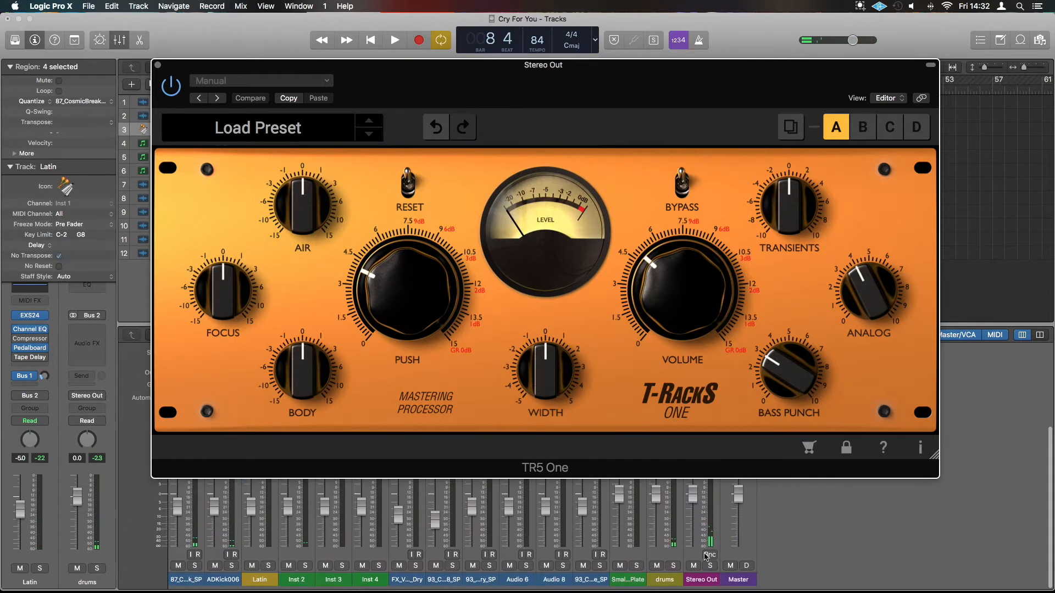
{"action": "left_click", "coordinate": [703, 584]}
{"action": "scroll", "coordinate": [806, 544], "scroll_direction": "up", "scroll_amount": 5}
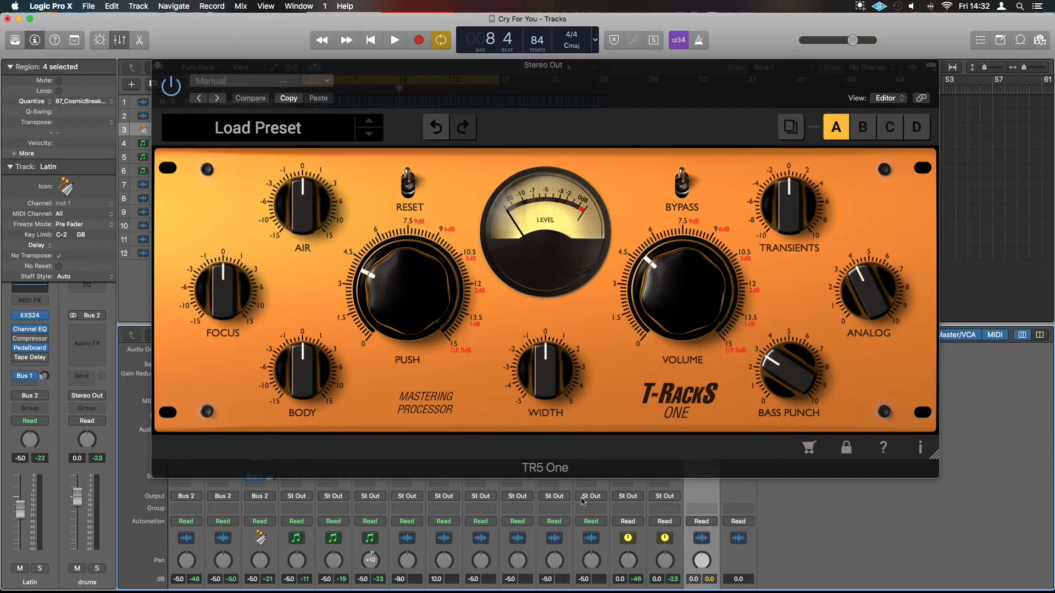
Lower both the Push and Volume knobs of TR5 One to about 1.5.
{"action": "mouse_move", "coordinate": [287, 347]}
{"action": "mouse_move", "coordinate": [308, 220]}
{"action": "left_click_drag", "start_coordinate": [393, 276], "coordinate": [398, 318]}
{"action": "left_click_drag", "start_coordinate": [679, 270], "coordinate": [672, 323]}
{"action": "mouse_move", "coordinate": [874, 285]}
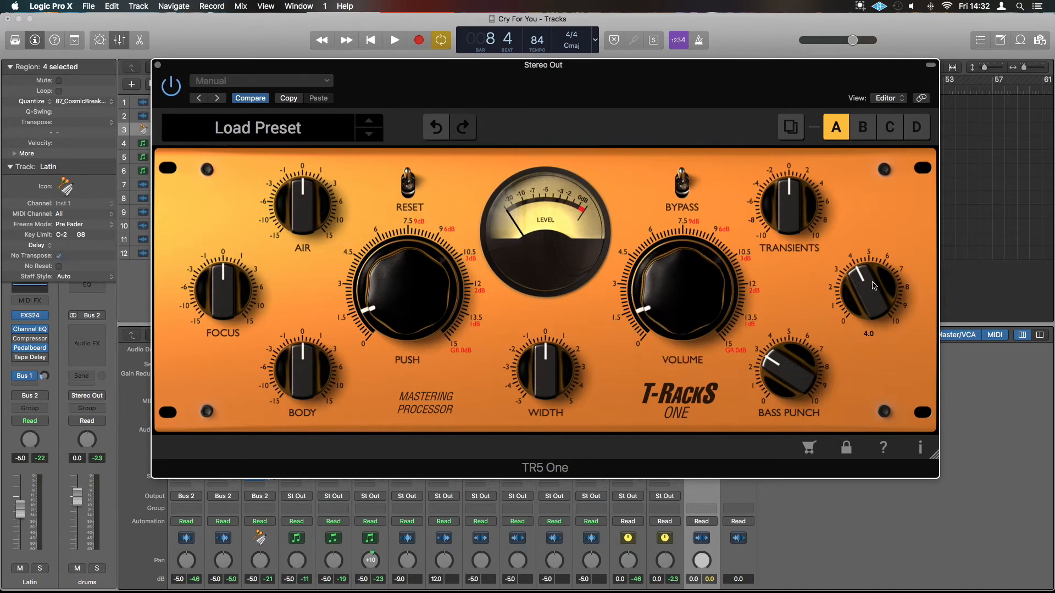
Play the mix while boosting Air to 5.5, ease it back to 3.9, and stop playback.
{"action": "key", "text": "space"}
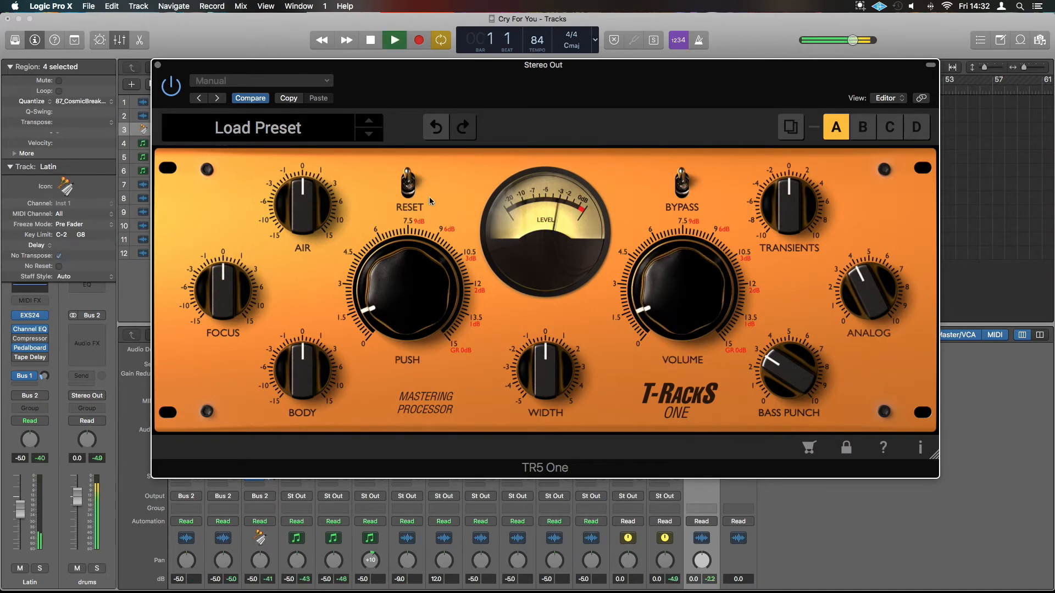
{"action": "left_click_drag", "start_coordinate": [310, 224], "coordinate": [314, 162]}
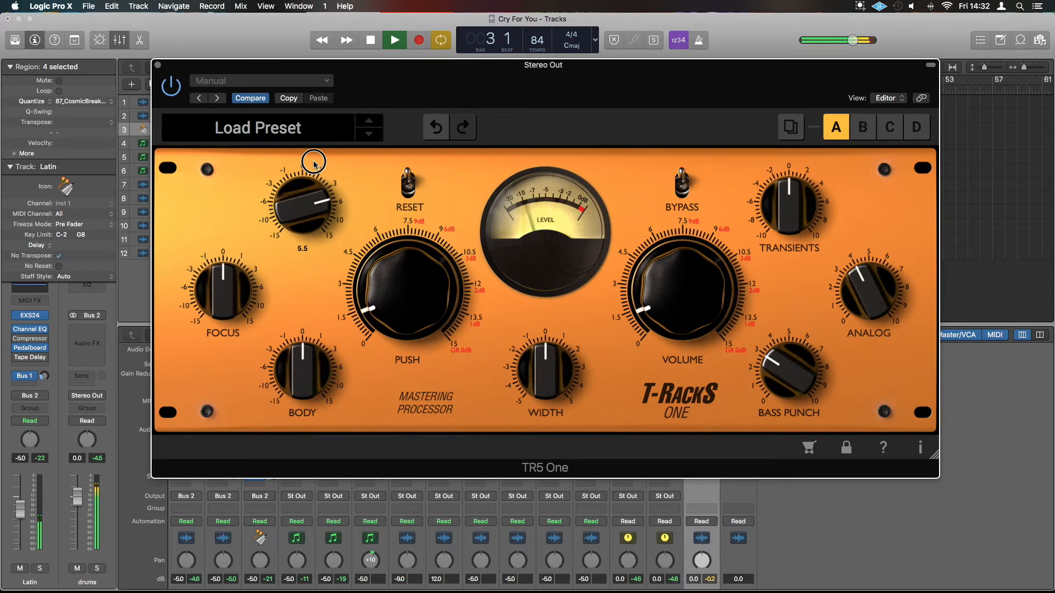
{"action": "mouse_move", "coordinate": [314, 162]}
{"action": "left_mouse_down"}
{"action": "mouse_move", "coordinate": [314, 229]}
{"action": "mouse_move", "coordinate": [330, 118]}
{"action": "mouse_move", "coordinate": [327, 178]}
{"action": "left_mouse_up"}
{"action": "key", "text": "space"}
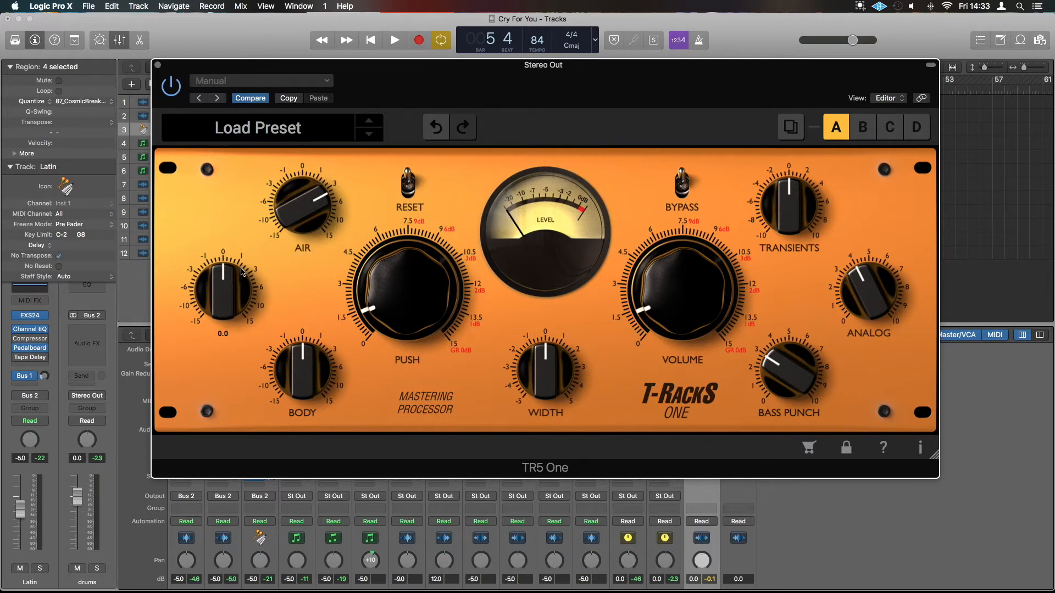
Raise Focus to about 3 and reduce Air to about 3 while listening to the mix, then stop playback.
{"action": "mouse_move", "coordinate": [234, 296]}
{"action": "key", "text": "space"}
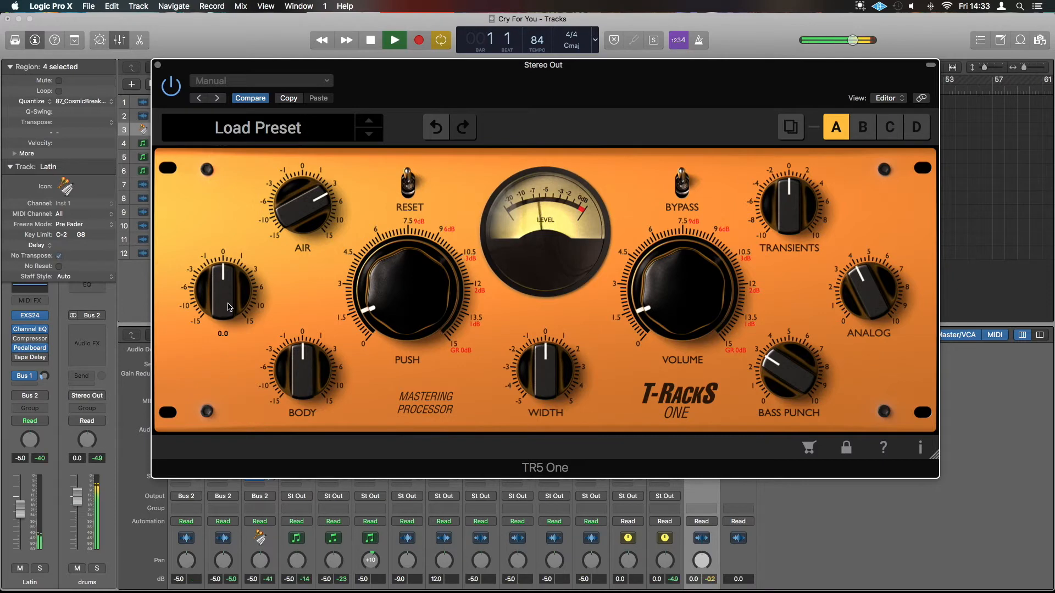
{"action": "left_click_drag", "start_coordinate": [230, 299], "coordinate": [223, 332]}
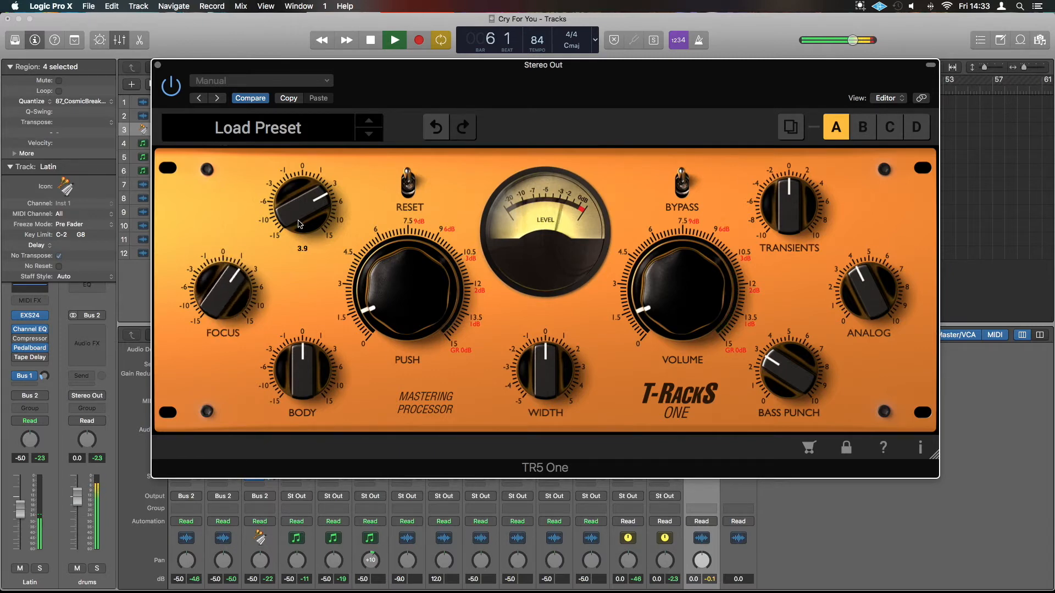
{"action": "left_click_drag", "start_coordinate": [301, 213], "coordinate": [302, 224]}
{"action": "left_click_drag", "start_coordinate": [258, 271], "coordinate": [258, 259]}
{"action": "key", "text": "space"}
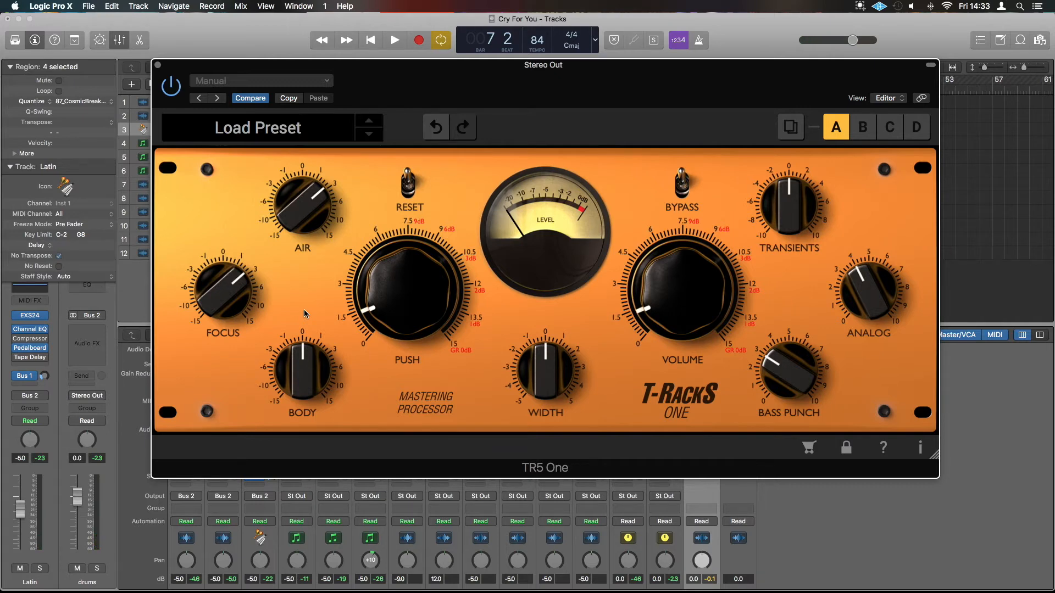
Adjust Body to 4.6 and raise Focus to about 5 while listening to the mix, then stop playback.
{"action": "mouse_move", "coordinate": [310, 373]}
{"action": "key", "text": "space"}
{"action": "left_click_drag", "start_coordinate": [311, 377], "coordinate": [311, 320]}
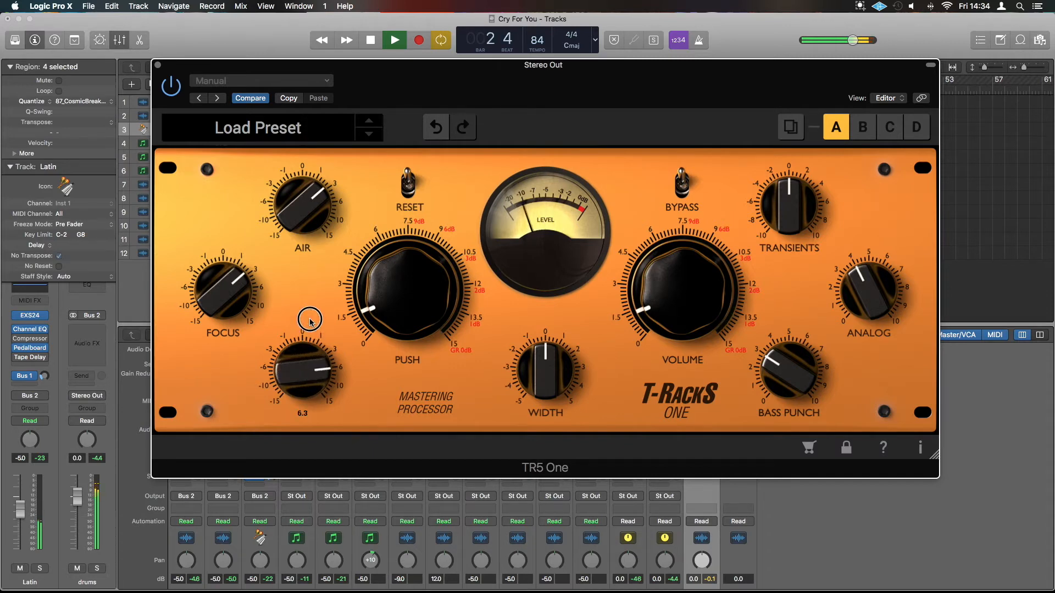
{"action": "left_click_drag", "start_coordinate": [310, 320], "coordinate": [311, 348]}
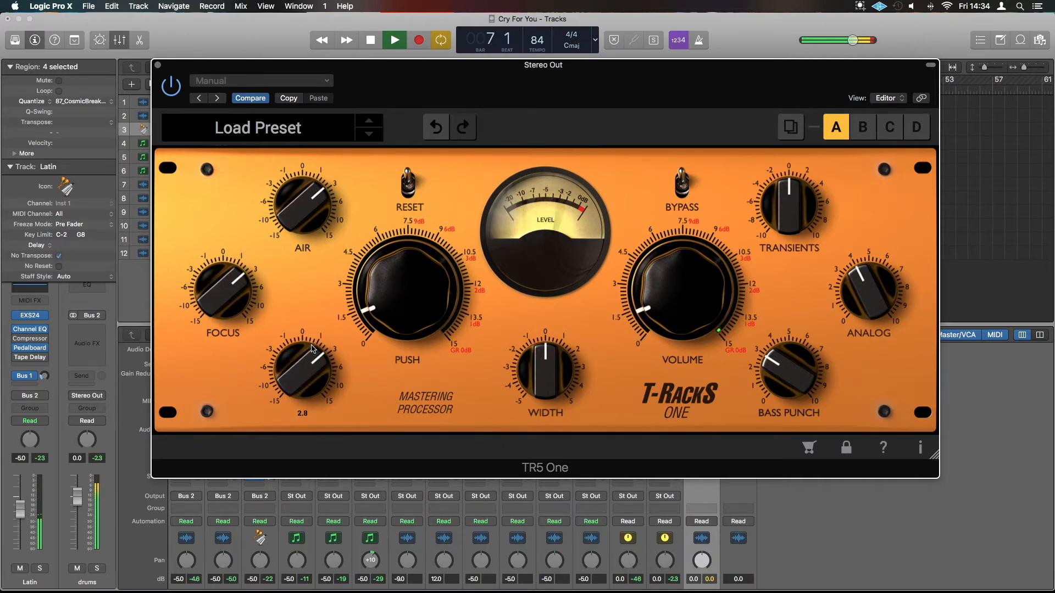
{"action": "scroll", "coordinate": [315, 361], "scroll_direction": "up", "scroll_amount": 4}
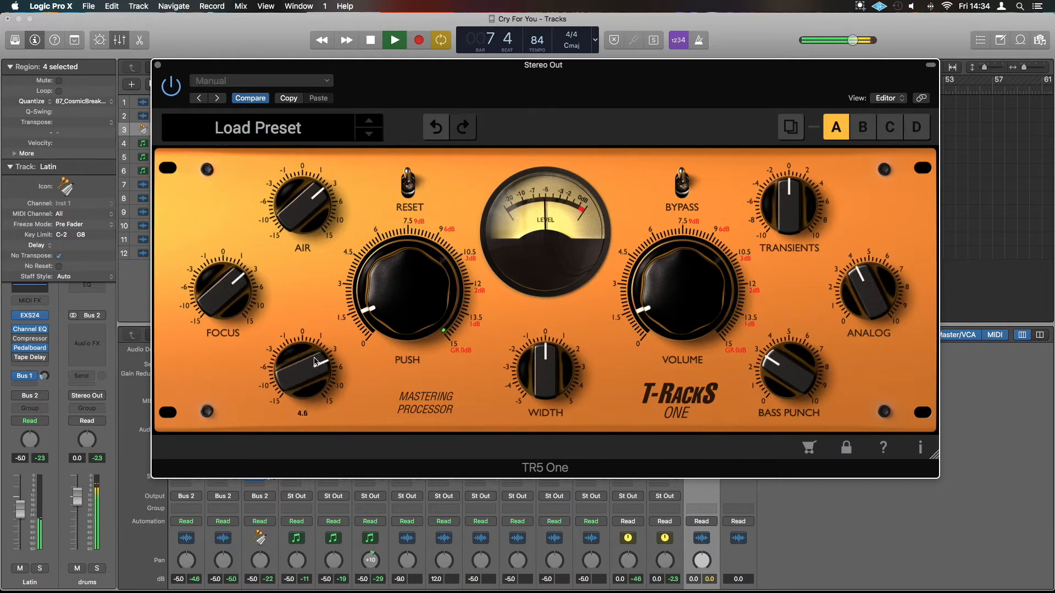
{"action": "left_click_drag", "start_coordinate": [231, 279], "coordinate": [234, 282]}
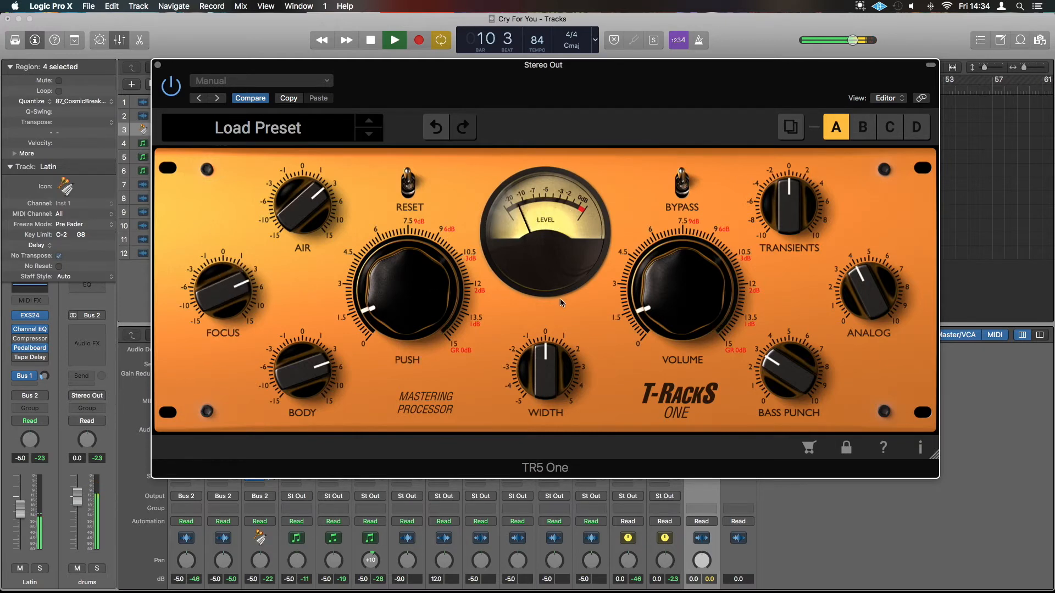
{"action": "key", "text": "space"}
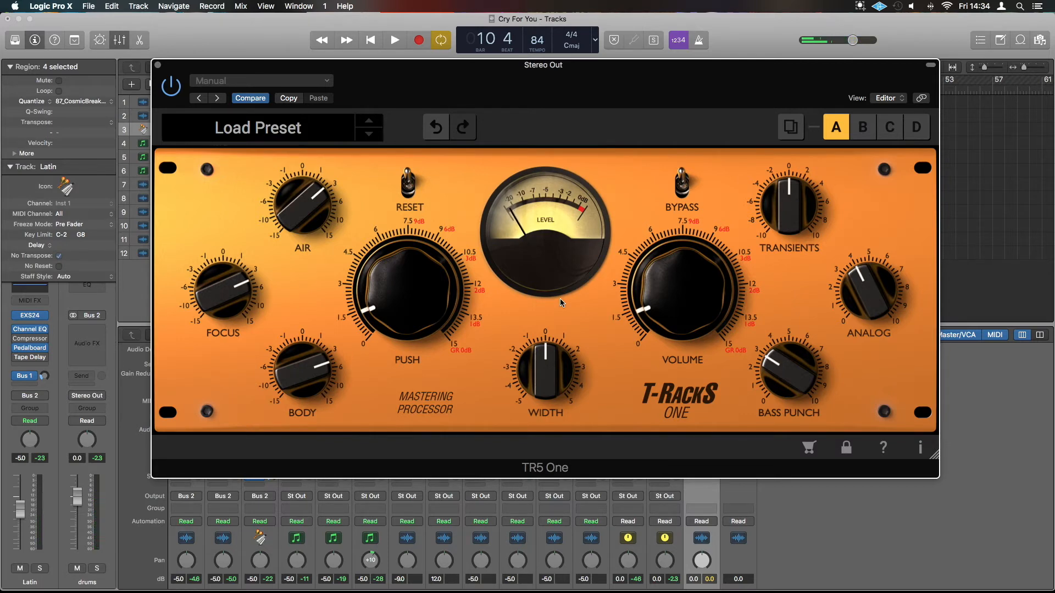
Insert a Gain plug-in after TR5 One on the Stereo Out channel, arranging both plug-in windows so their controls stay accessible.
{"action": "left_click", "coordinate": [931, 65]}
{"action": "left_click_drag", "start_coordinate": [702, 68], "coordinate": [700, 47]}
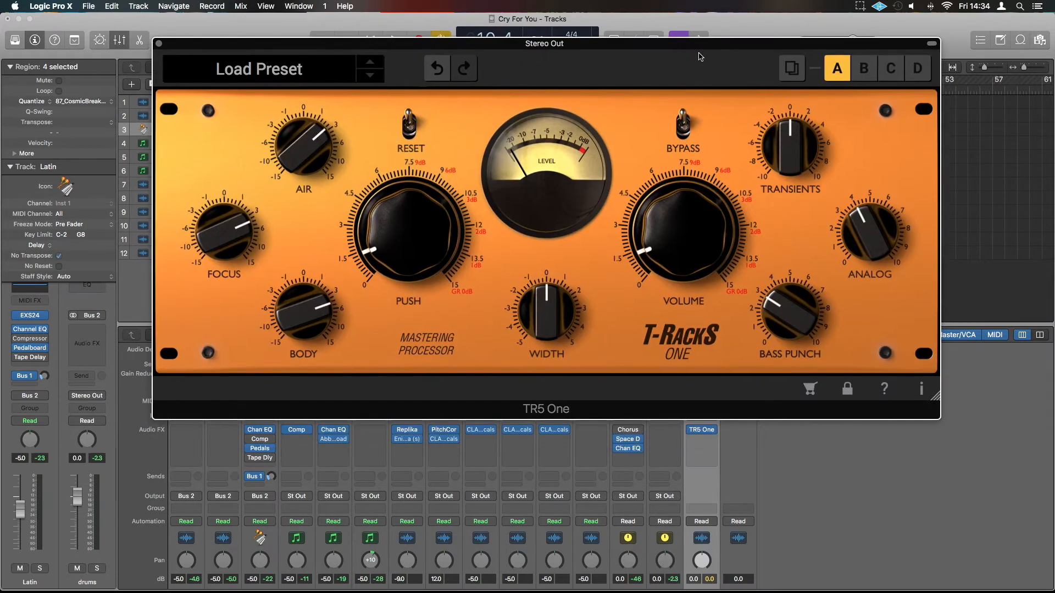
{"action": "left_click", "coordinate": [708, 445]}
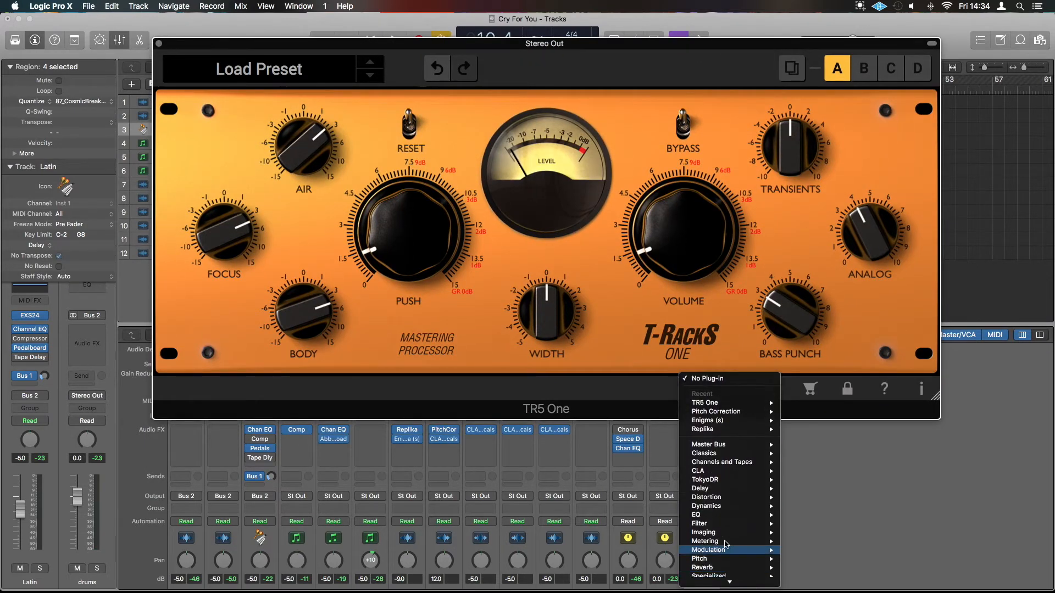
{"action": "mouse_move", "coordinate": [728, 559]}
{"action": "mouse_move", "coordinate": [836, 559]}
{"action": "left_click", "coordinate": [882, 560]}
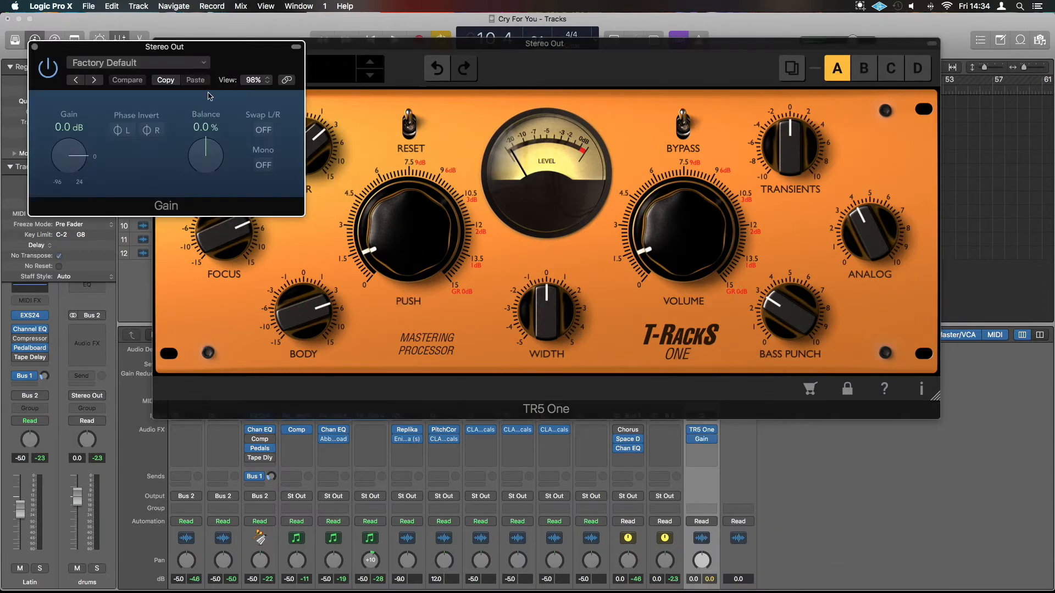
{"action": "left_click_drag", "start_coordinate": [232, 58], "coordinate": [358, 402]}
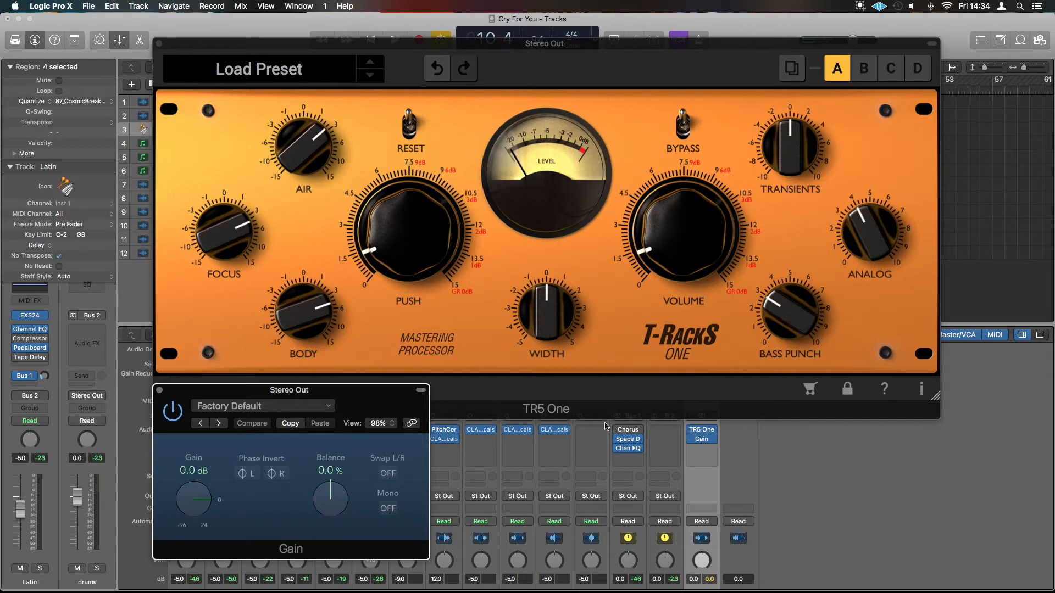
Play the mix and raise the Width knob of TR5 One to its maximum of 5.0.
{"action": "key", "text": "space"}
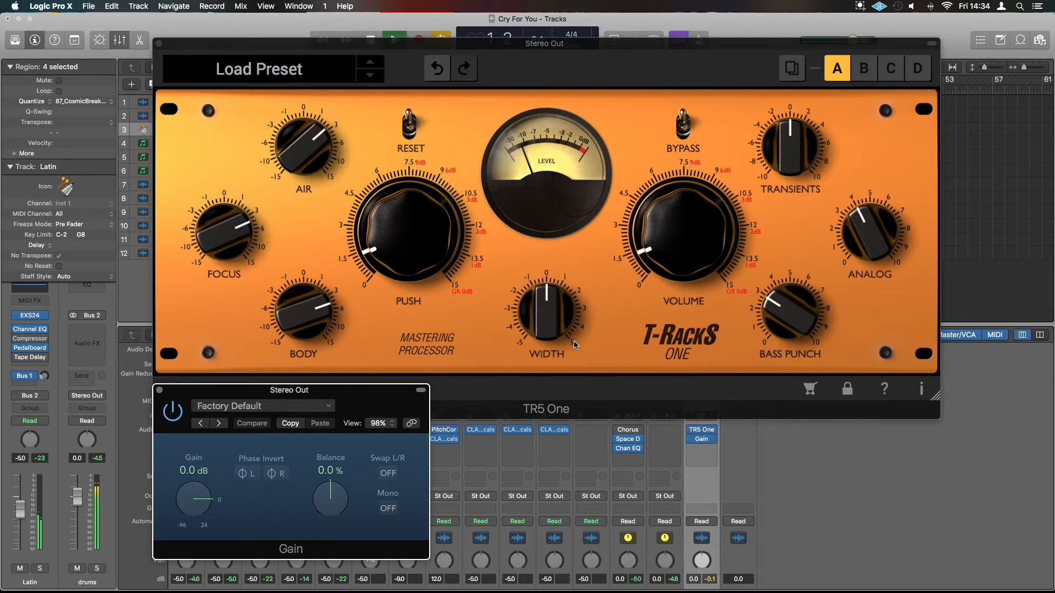
{"action": "left_click", "coordinate": [549, 333]}
{"action": "left_click_drag", "start_coordinate": [549, 332], "coordinate": [544, 220]}
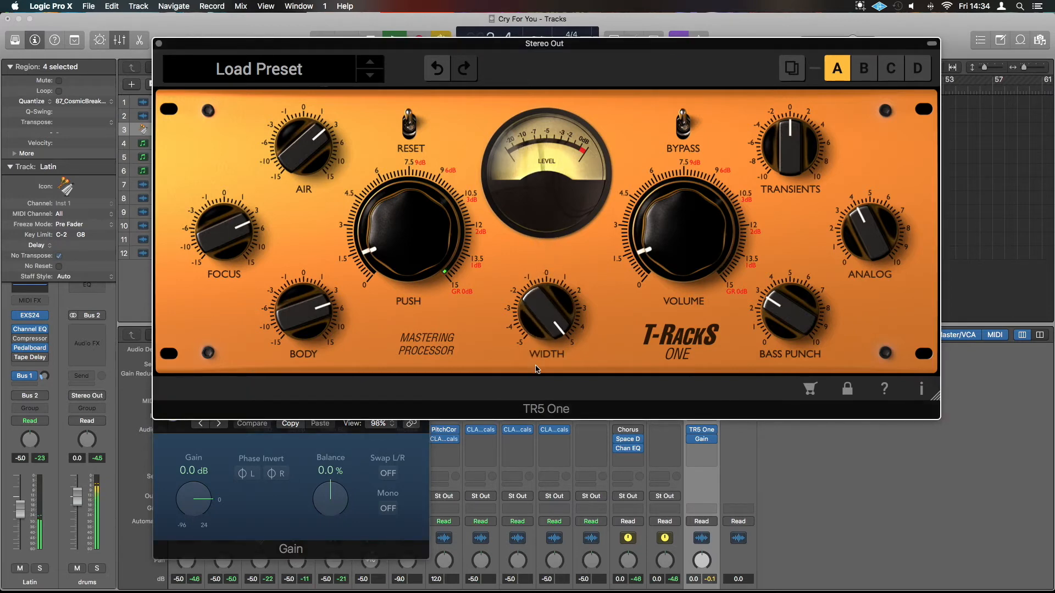
{"action": "mouse_move", "coordinate": [542, 306]}
Show the TR5 One header controls again, sweep Width down to -4.7, and return it to 5.0 during playback.
{"action": "left_click", "coordinate": [930, 44]}
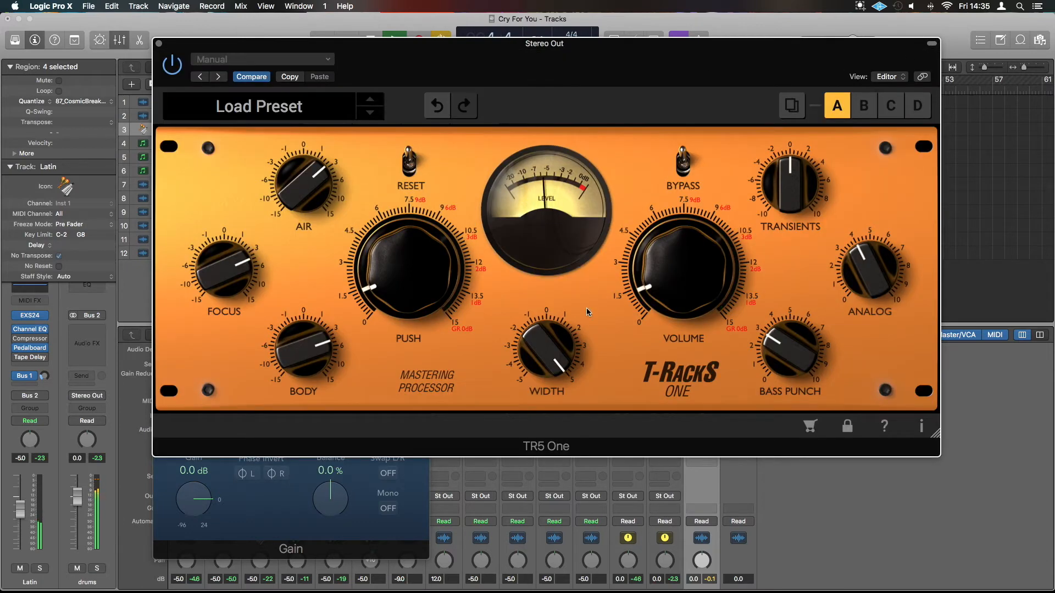
{"action": "mouse_move", "coordinate": [556, 339]}
{"action": "left_click_drag", "start_coordinate": [556, 339], "coordinate": [594, 508]}
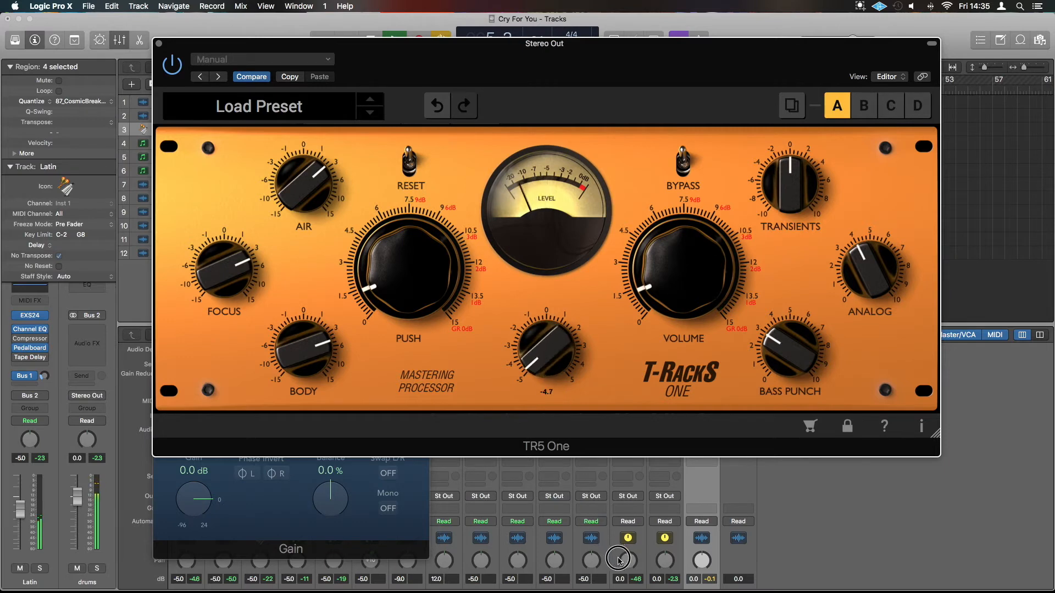
{"action": "left_click_drag", "start_coordinate": [618, 559], "coordinate": [619, 334]}
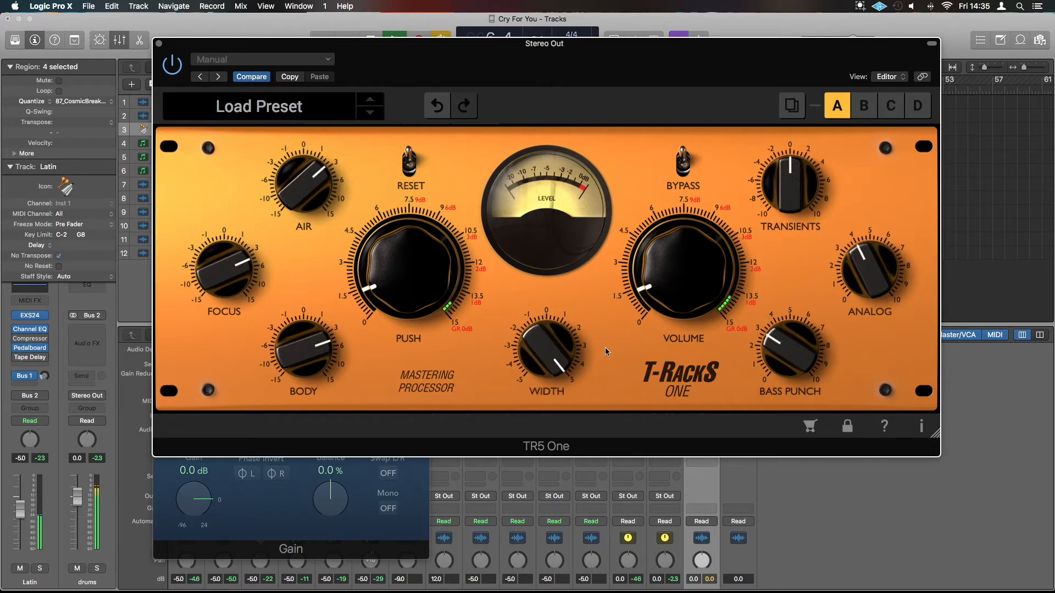
Turn on Mono in the Gain plug-in to hear the widened mix in mono.
{"action": "left_click", "coordinate": [395, 529]}
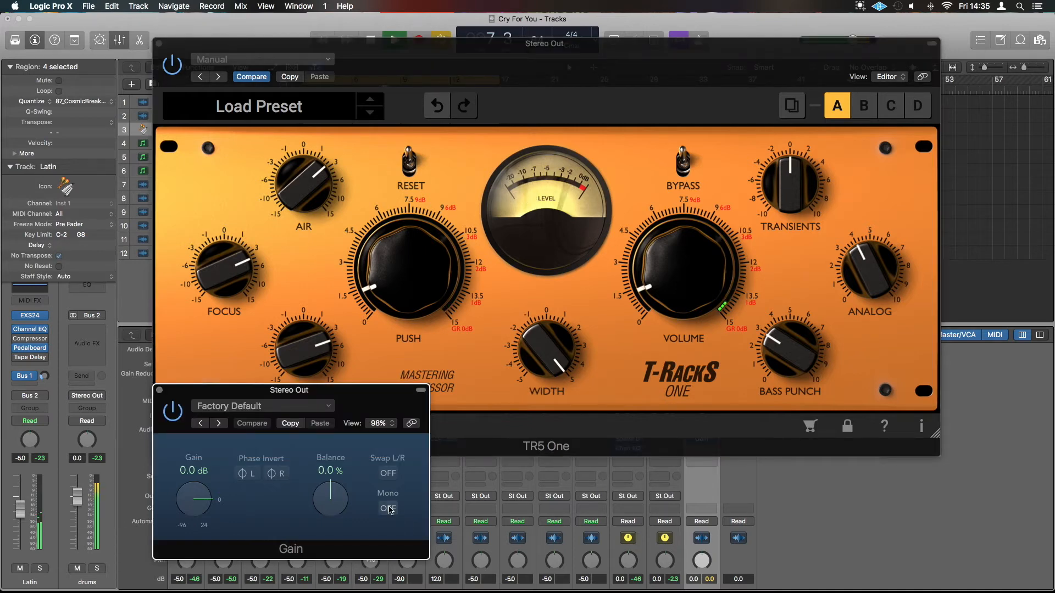
{"action": "left_click", "coordinate": [388, 509]}
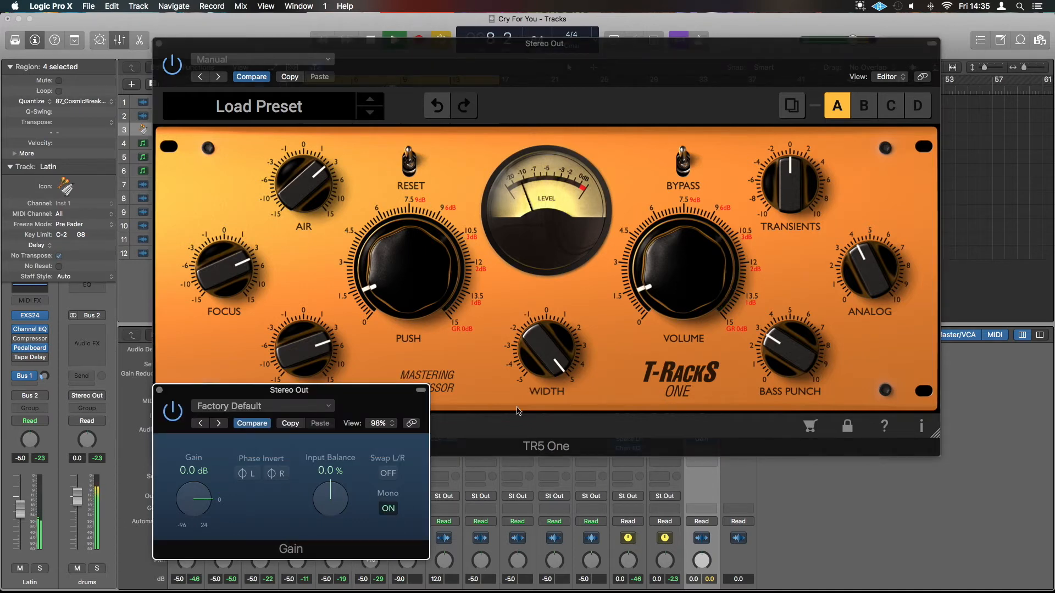
{"action": "mouse_move", "coordinate": [558, 373]}
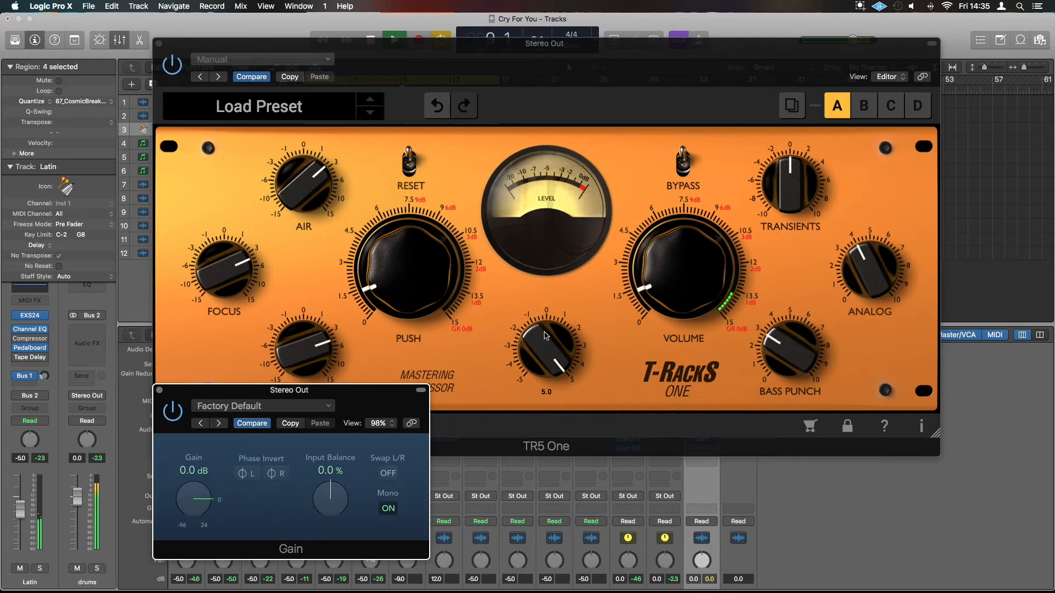
Audition the mono mix with Width swept repeatedly between 5.0 and 0.0, briefly switching Mono off and on again for comparison.
{"action": "left_click_drag", "start_coordinate": [546, 334], "coordinate": [554, 446]}
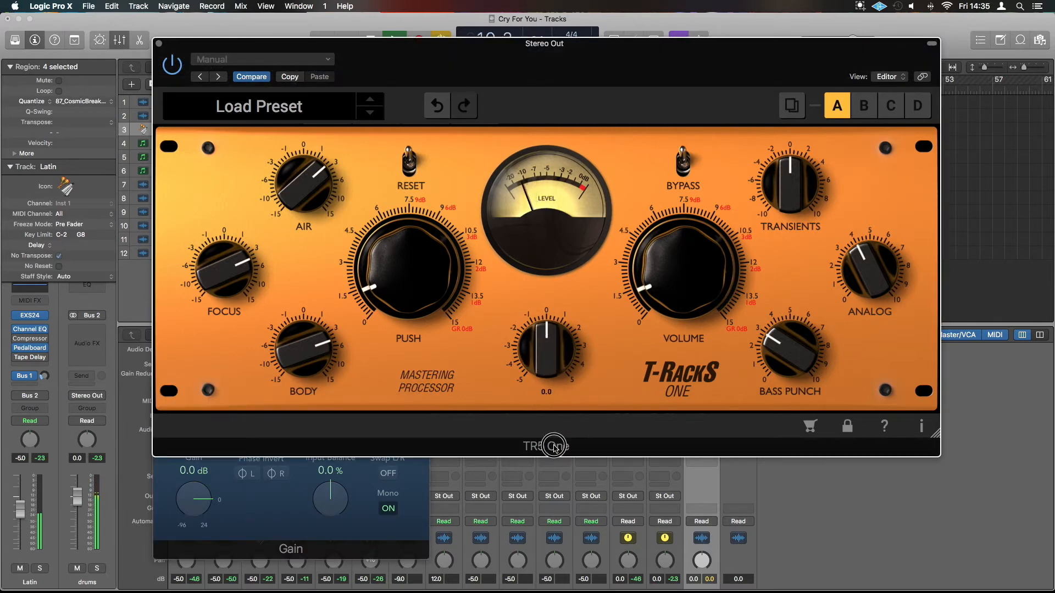
{"action": "left_click_drag", "start_coordinate": [554, 446], "coordinate": [552, 341]}
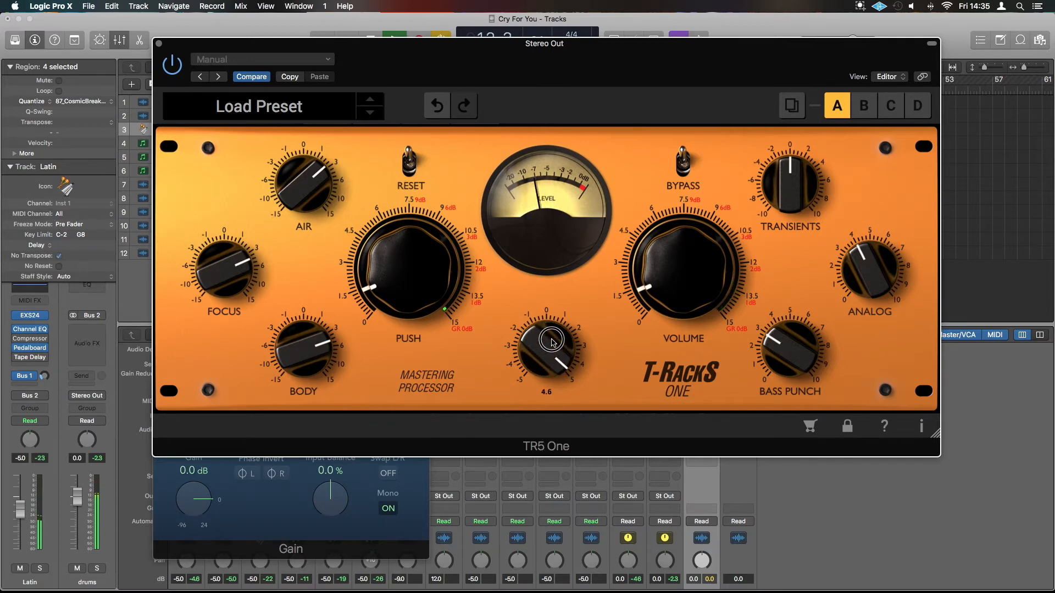
{"action": "left_click_drag", "start_coordinate": [551, 341], "coordinate": [574, 447]}
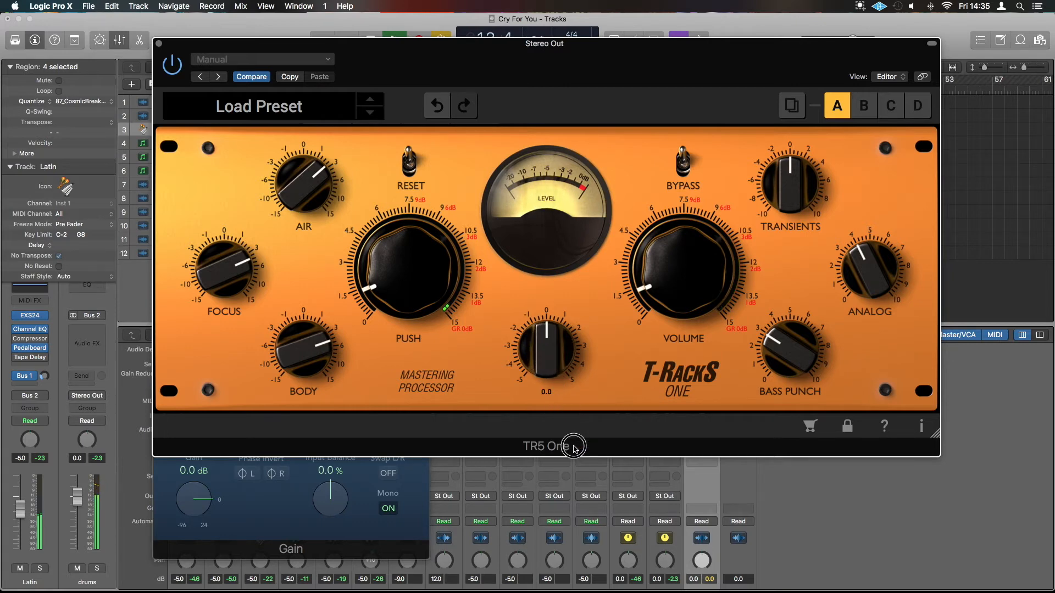
{"action": "left_click_drag", "start_coordinate": [575, 448], "coordinate": [581, 330]}
{"action": "left_click", "coordinate": [390, 508]}
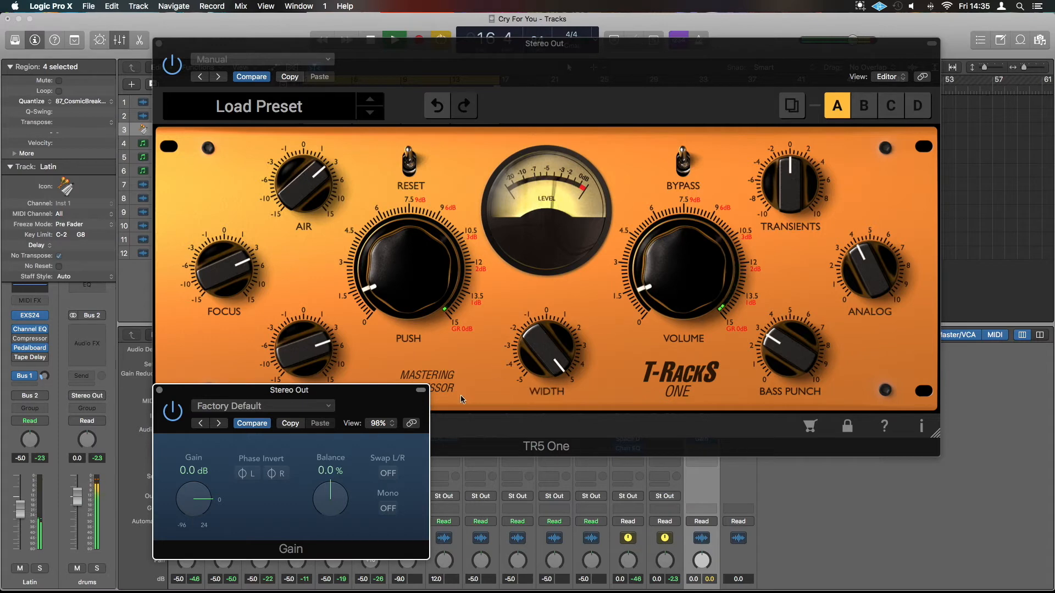
{"action": "left_click", "coordinate": [389, 508]}
{"action": "left_click_drag", "start_coordinate": [532, 364], "coordinate": [556, 451]}
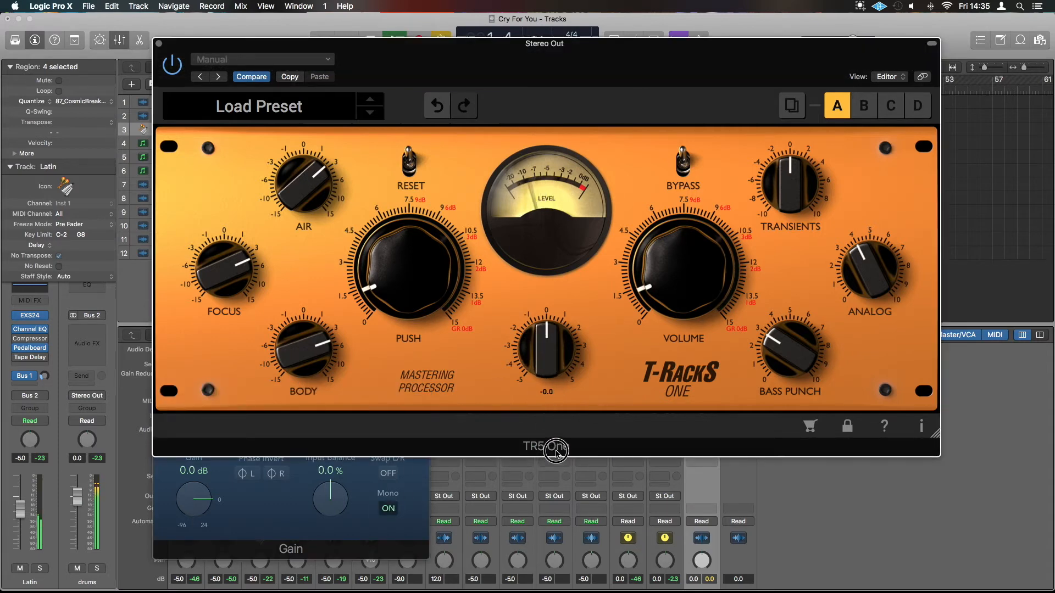
Turn off Mono, set the Width of TR5 One to about 3, and close the Gain plug-in window.
{"action": "left_click", "coordinate": [388, 509]}
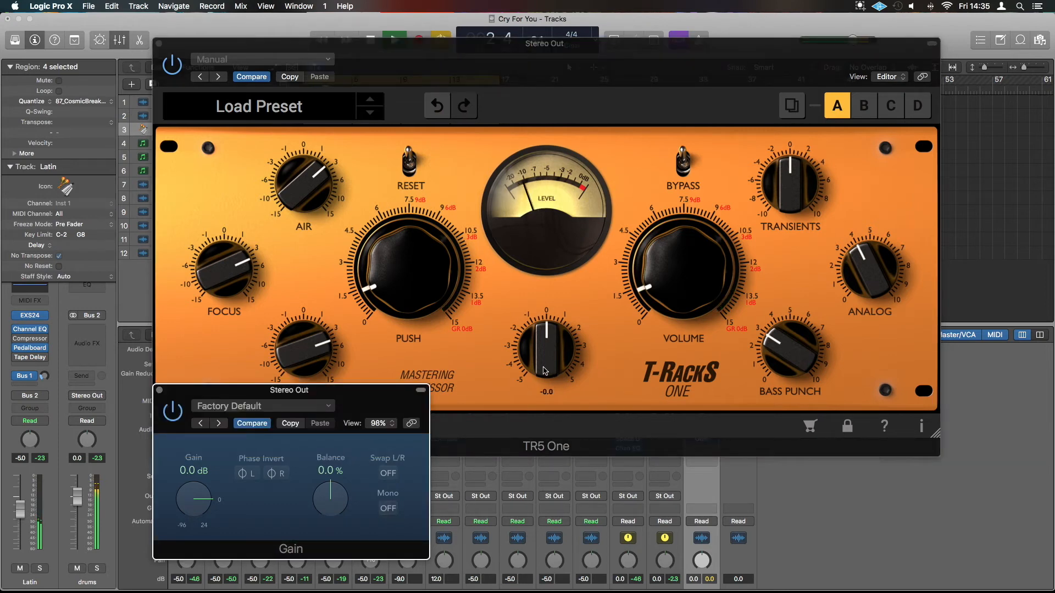
{"action": "left_click_drag", "start_coordinate": [545, 351], "coordinate": [554, 301]}
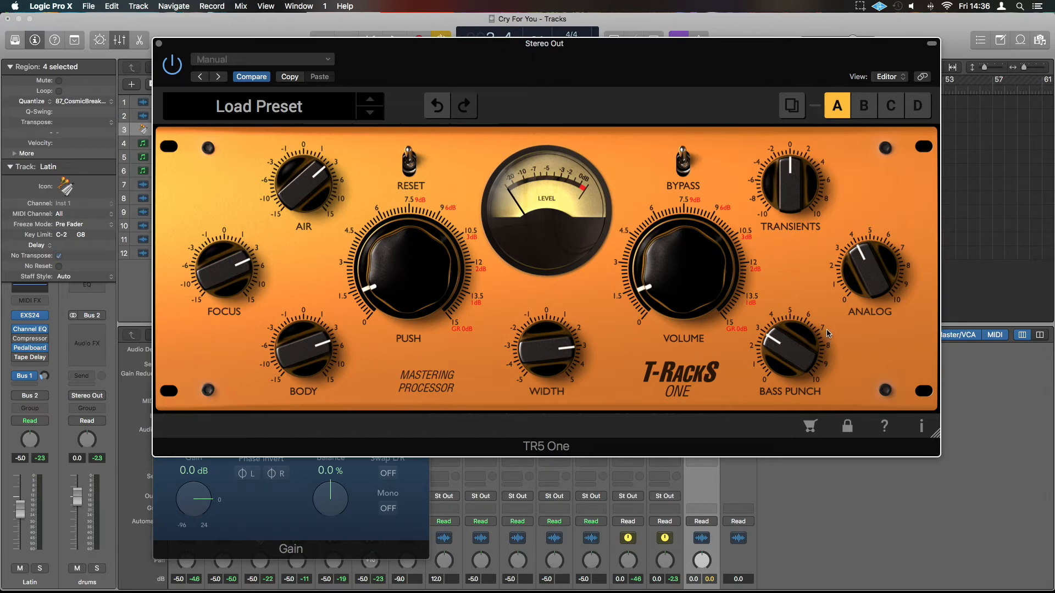
{"action": "left_click", "coordinate": [382, 547]}
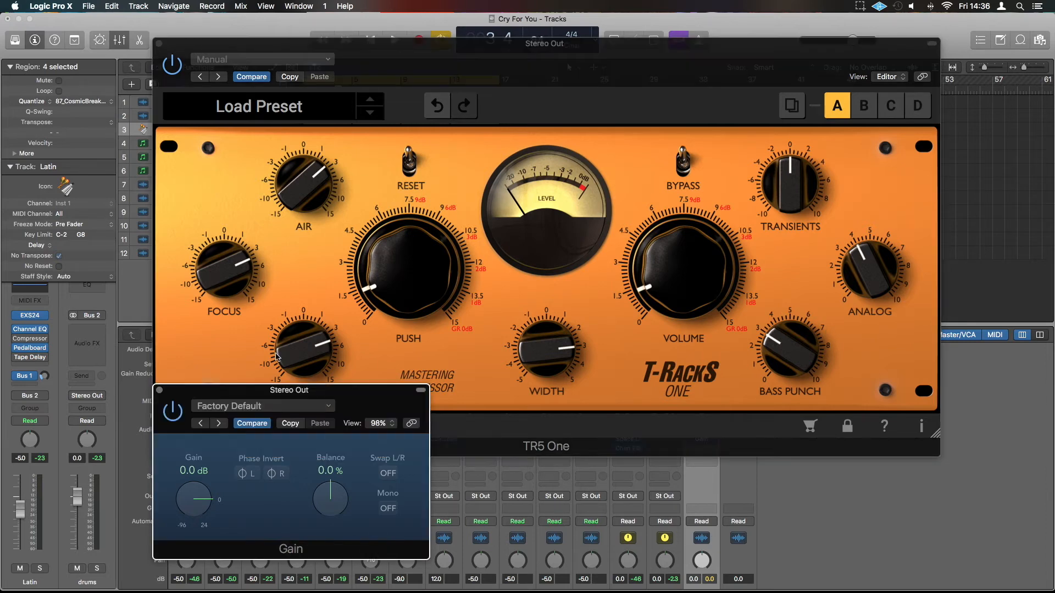
{"action": "left_click", "coordinate": [159, 391]}
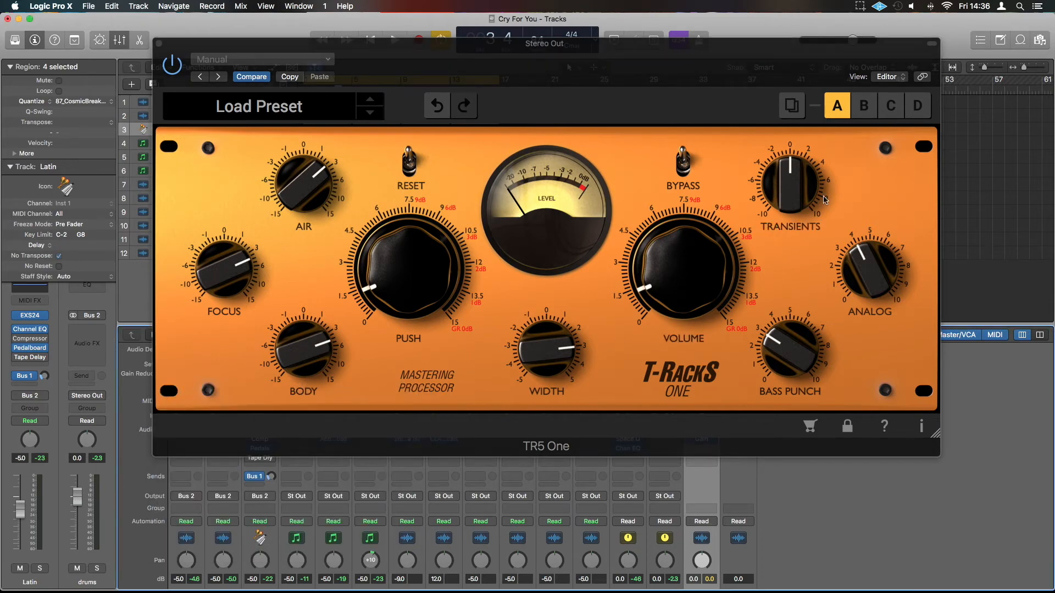
Play the mix and audition the Transients knob, settling it at -0.1.
{"action": "mouse_move", "coordinate": [772, 193]}
{"action": "key", "text": "space"}
{"action": "mouse_move", "coordinate": [797, 206]}
{"action": "left_mouse_down"}
{"action": "mouse_move", "coordinate": [801, 133]}
{"action": "mouse_move", "coordinate": [801, 214]}
{"action": "left_mouse_up"}
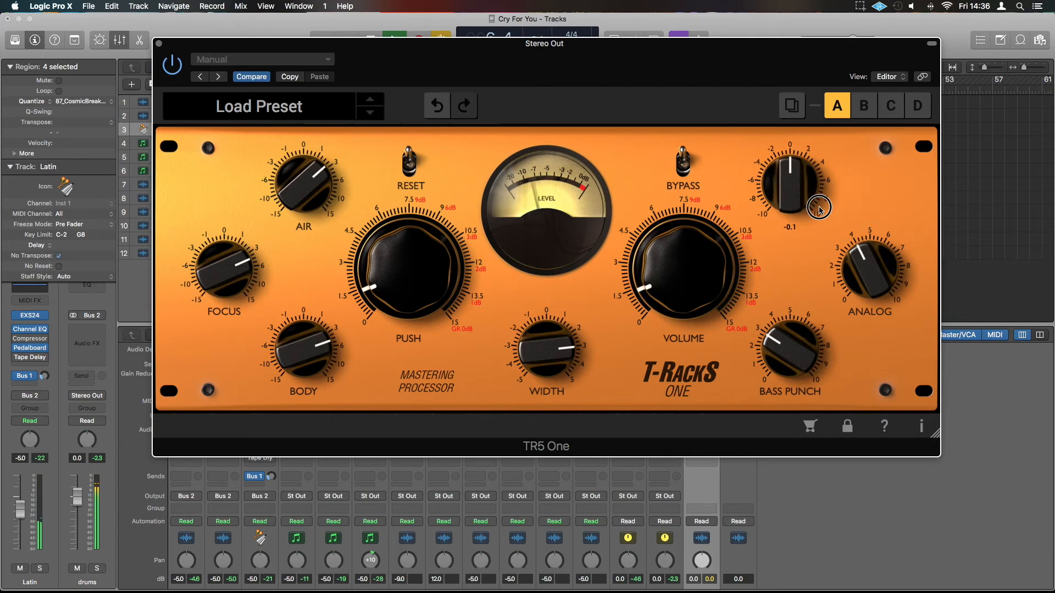
Lower Bass Punch to 0, play the mix, and gradually raise the knob to its maximum of 10.0.
{"action": "mouse_move", "coordinate": [794, 369]}
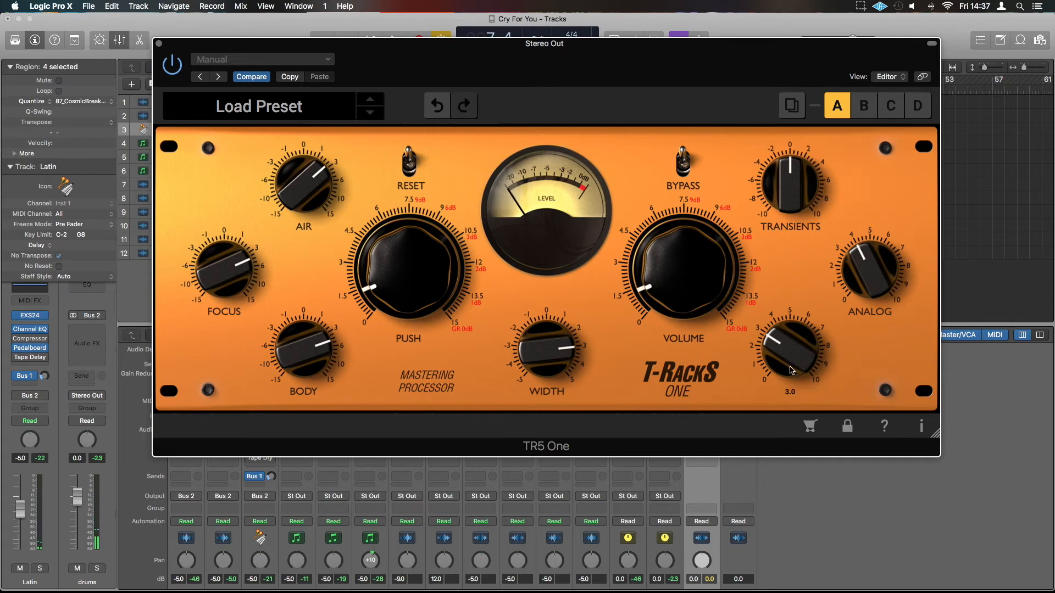
{"action": "left_click_drag", "start_coordinate": [795, 359], "coordinate": [795, 443]}
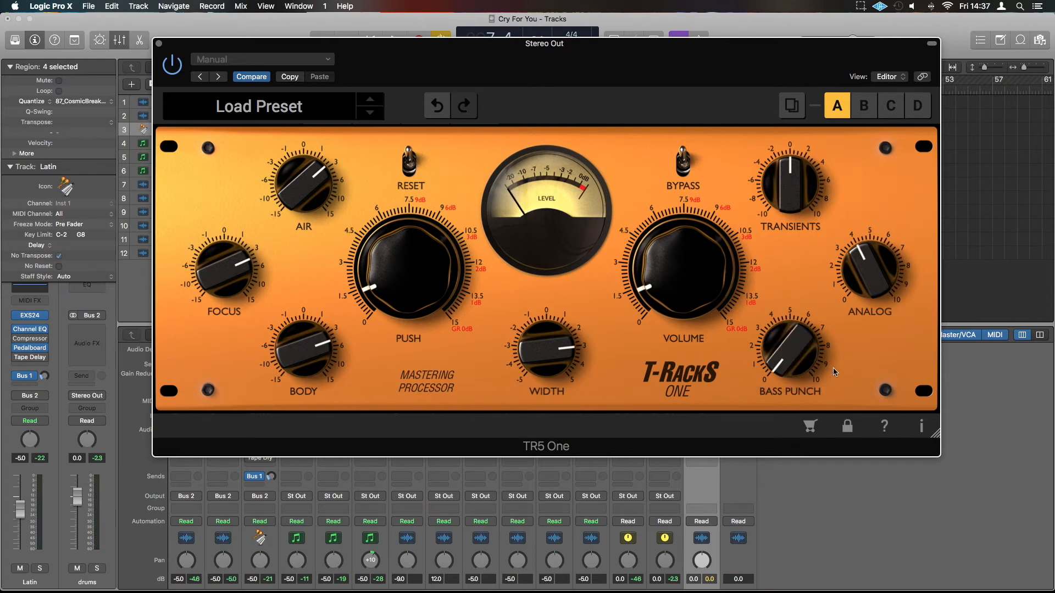
{"action": "key", "text": "space"}
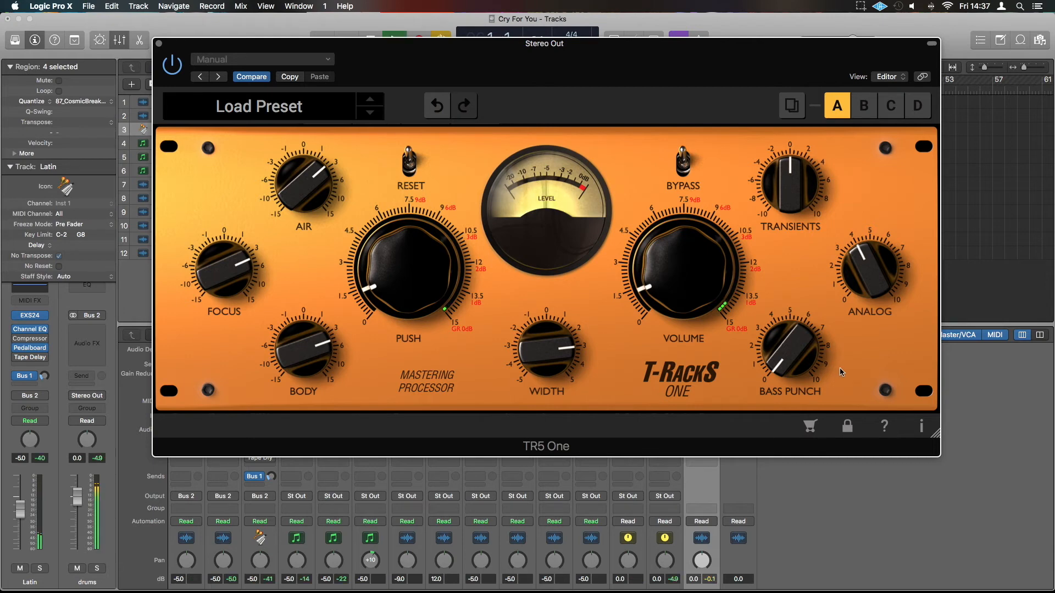
{"action": "left_click_drag", "start_coordinate": [801, 355], "coordinate": [791, 273]}
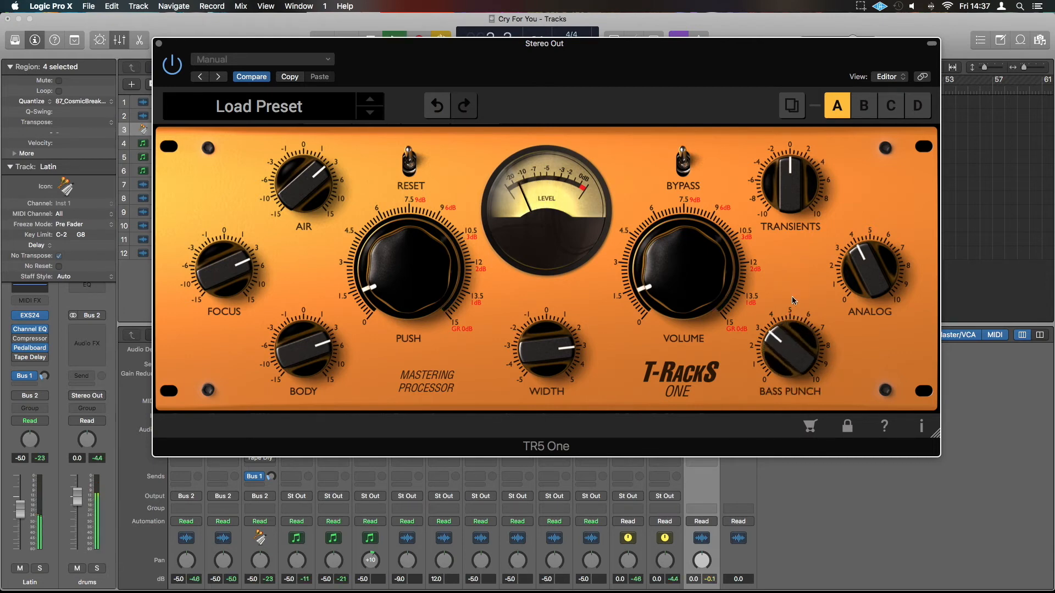
{"action": "left_click_drag", "start_coordinate": [786, 354], "coordinate": [789, 268]}
{"action": "left_click_drag", "start_coordinate": [787, 348], "coordinate": [787, 301]}
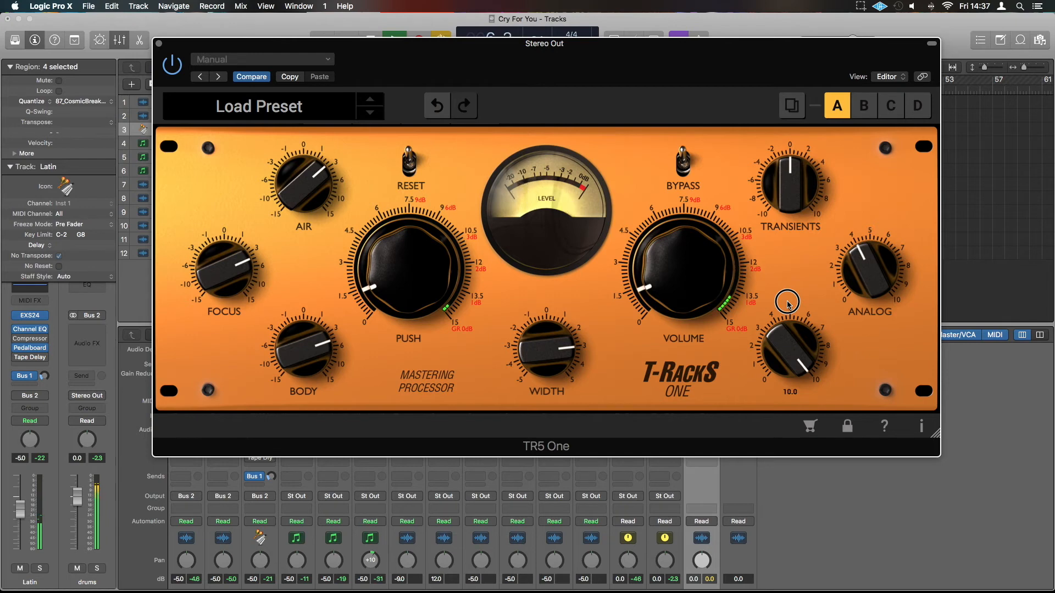
{"action": "left_click_drag", "start_coordinate": [788, 304], "coordinate": [777, 222]}
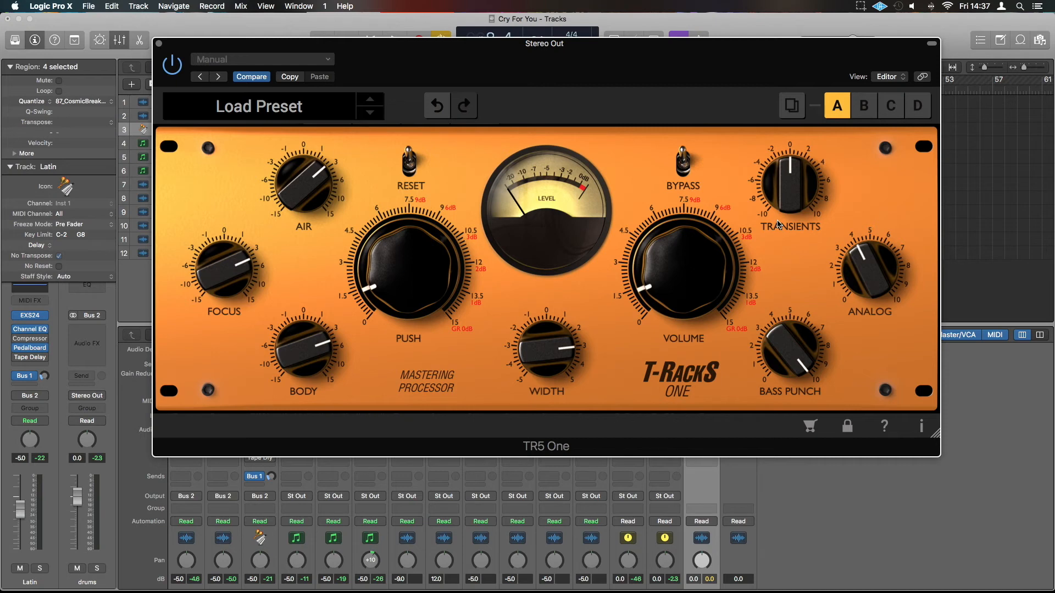
Bring Bass Punch down to 0.0, replay the mix to hear it without the effect, and set Bass Punch to about 2.
{"action": "left_click_drag", "start_coordinate": [829, 381], "coordinate": [805, 591]}
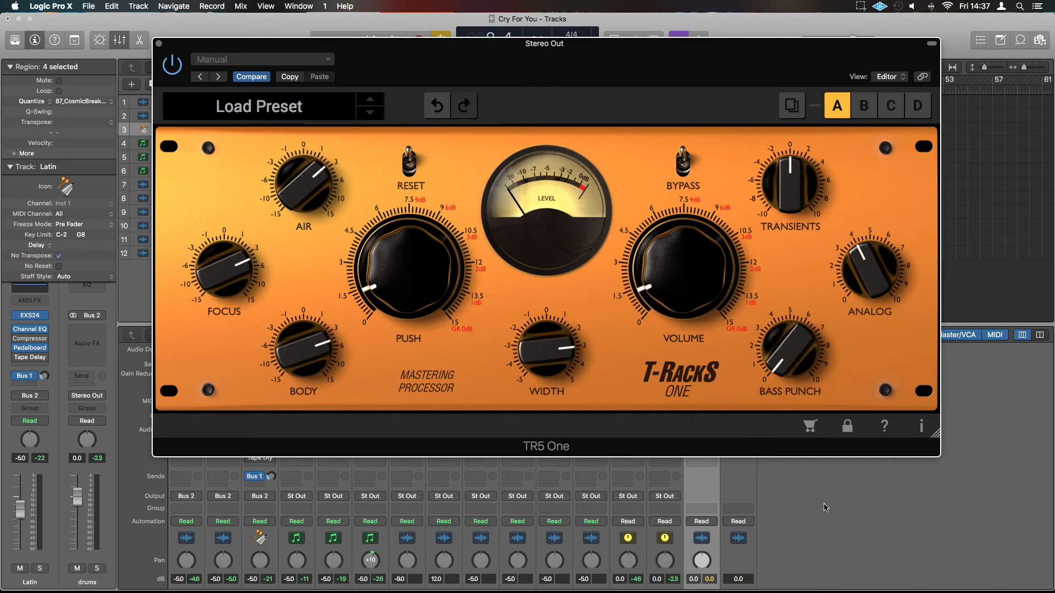
{"action": "key", "text": "space"}
{"action": "mouse_move", "coordinate": [794, 362]}
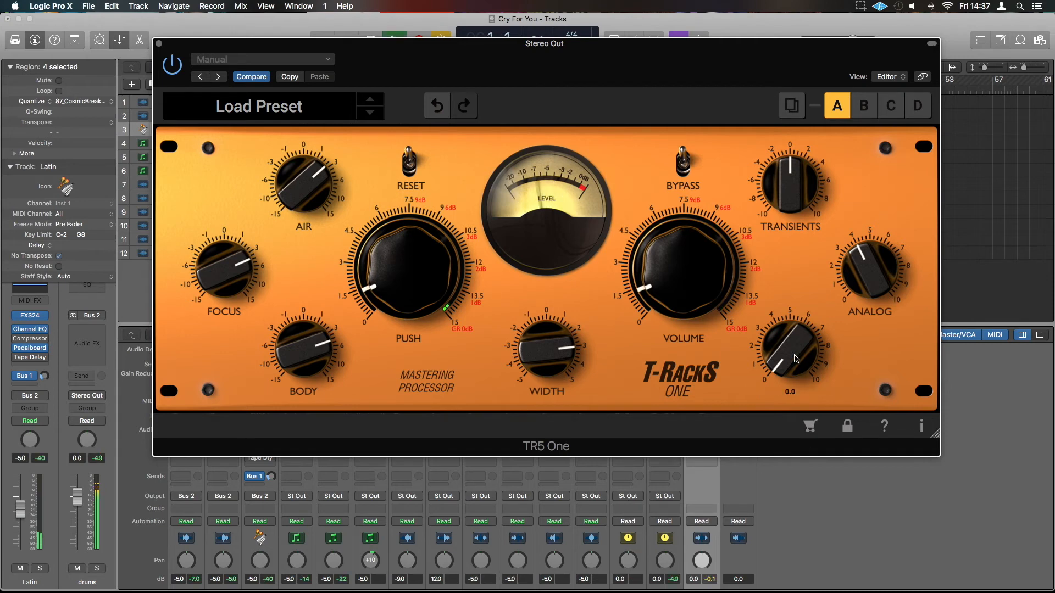
{"action": "left_click_drag", "start_coordinate": [793, 363], "coordinate": [788, 592]}
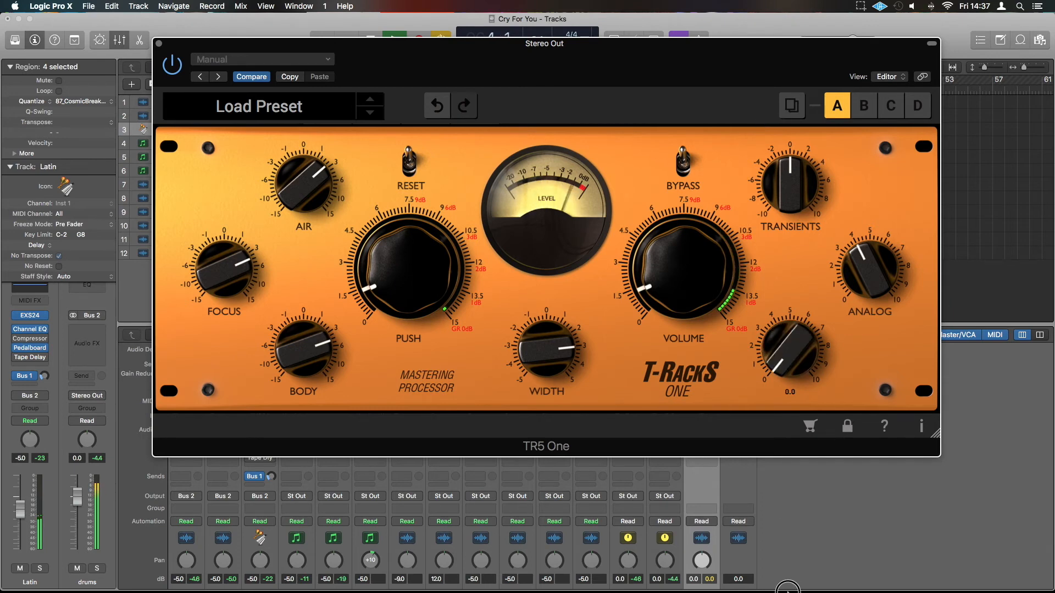
{"action": "left_click_drag", "start_coordinate": [788, 590], "coordinate": [784, 480]}
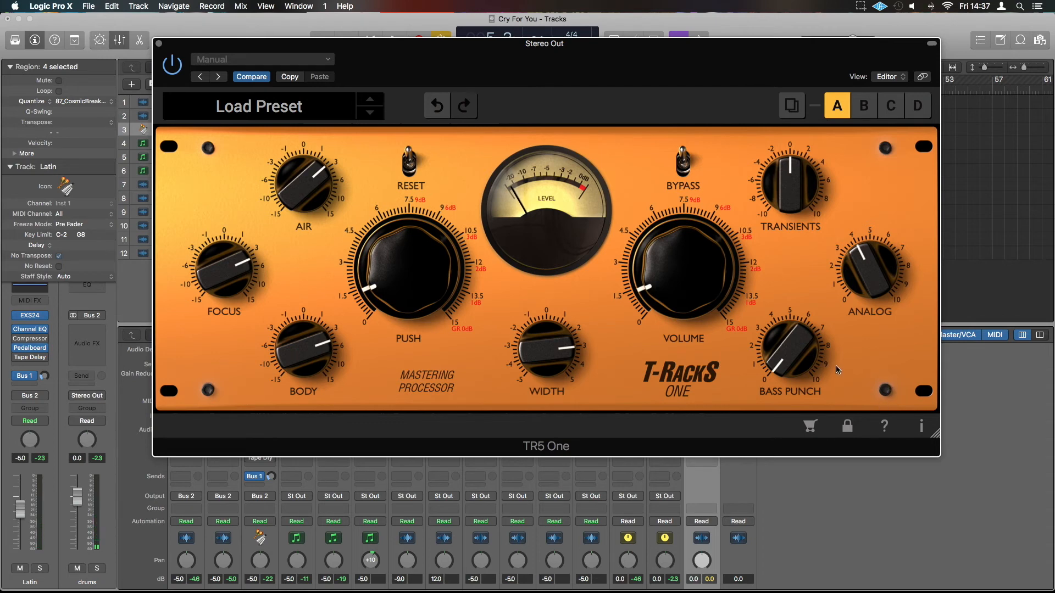
{"action": "mouse_move", "coordinate": [800, 357]}
{"action": "left_click_drag", "start_coordinate": [799, 357], "coordinate": [800, 302]}
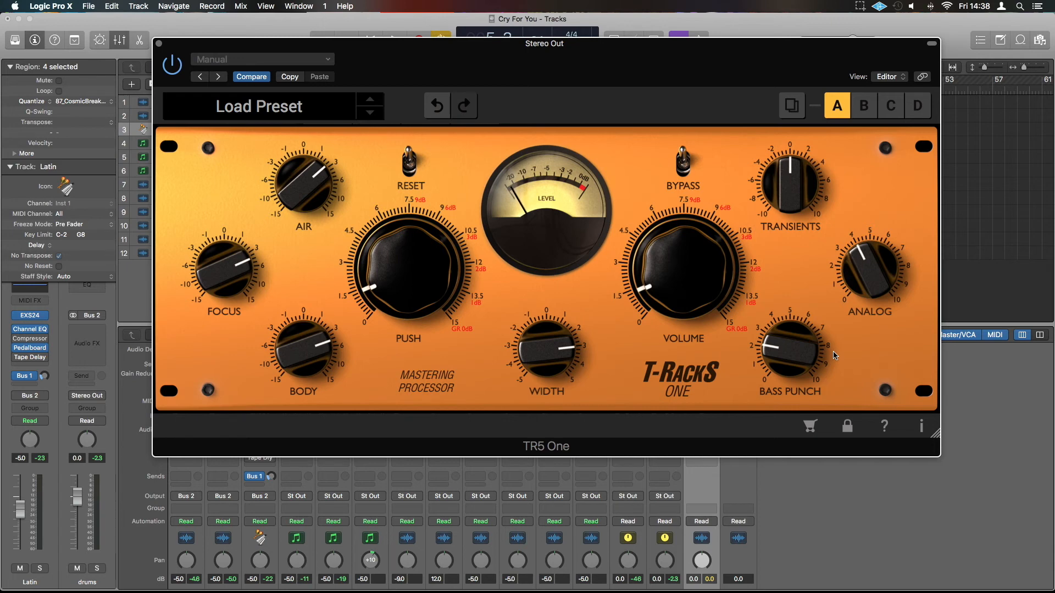
Play the mix and sweep the Analog knob down, then up to its maximum of 10.0.
{"action": "key", "text": "space"}
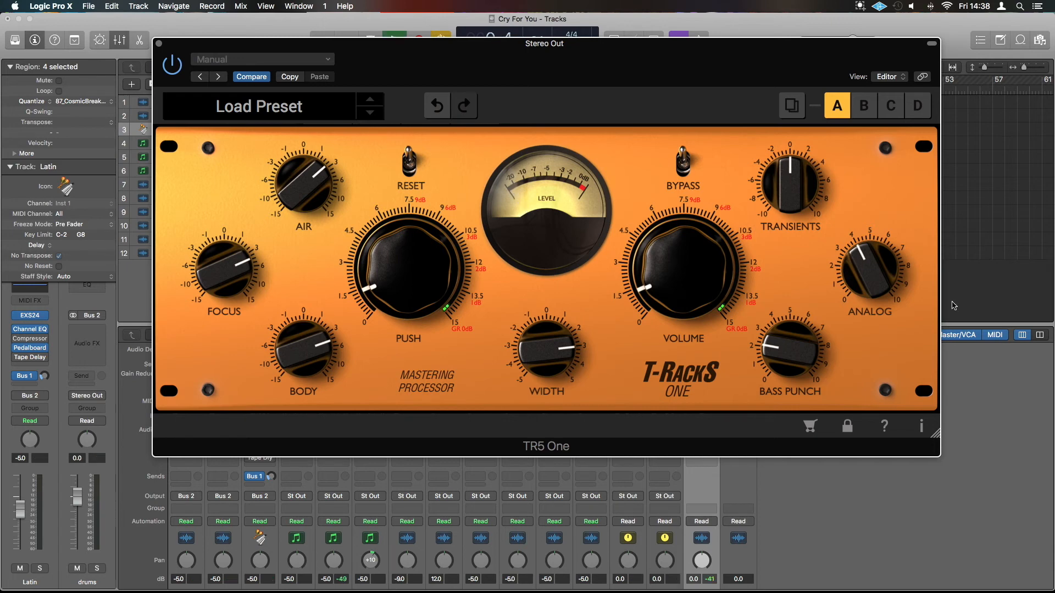
{"action": "mouse_move", "coordinate": [873, 267]}
{"action": "left_click_drag", "start_coordinate": [873, 268], "coordinate": [871, 372]}
{"action": "left_click_drag", "start_coordinate": [875, 285], "coordinate": [872, 105]}
{"action": "left_click_drag", "start_coordinate": [869, 273], "coordinate": [872, 239]}
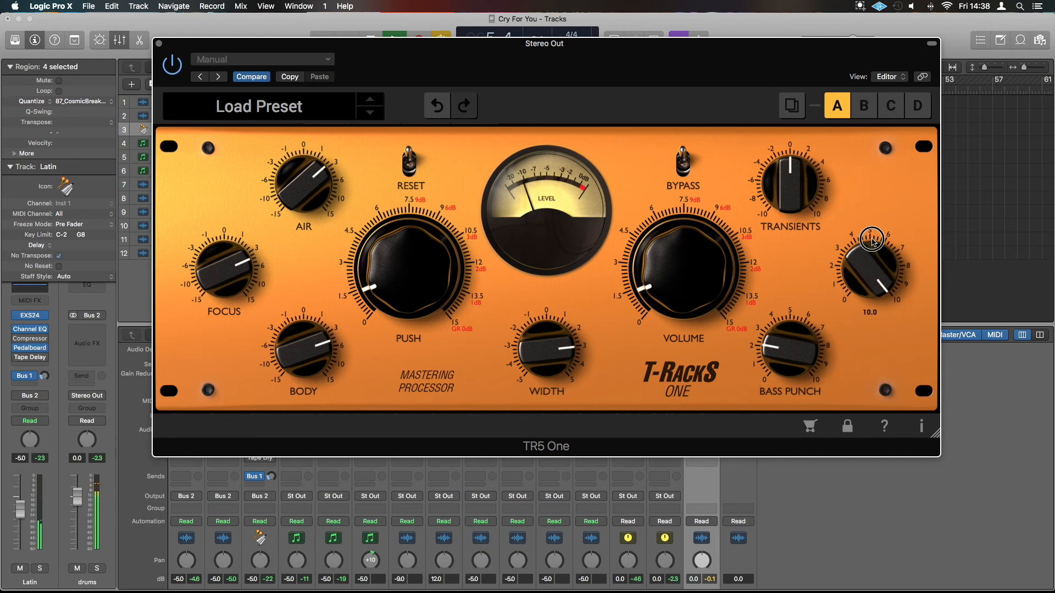
Audition Analog at 10.0, 0.6 and about 3 with Volume raised to about 4.5, and return Volume to about 1.5.
{"action": "left_click_drag", "start_coordinate": [697, 293], "coordinate": [702, 235]}
{"action": "mouse_move", "coordinate": [881, 285]}
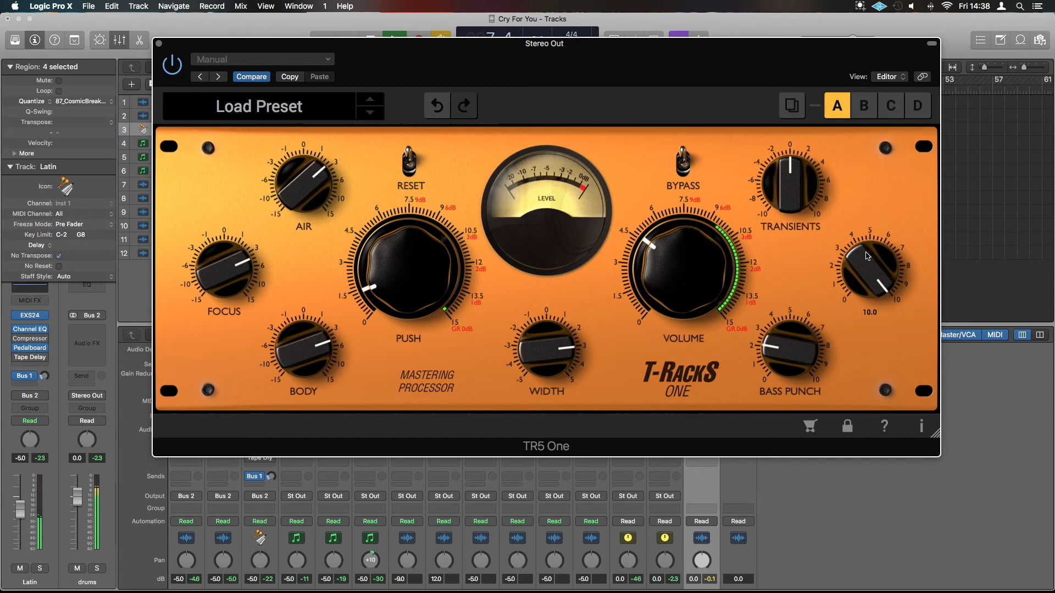
{"action": "left_click_drag", "start_coordinate": [870, 259], "coordinate": [882, 461]}
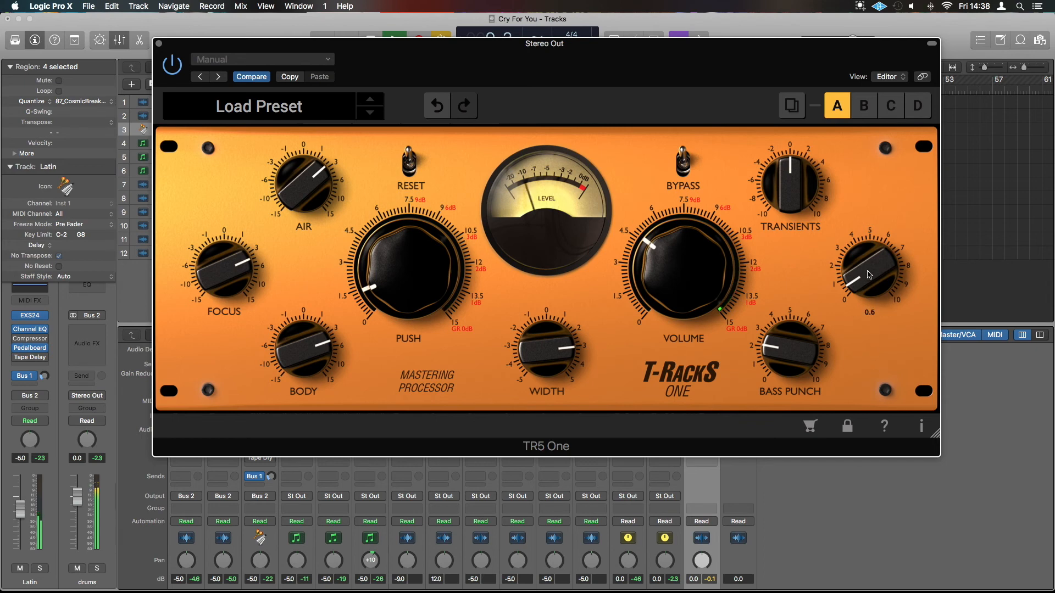
{"action": "left_click_drag", "start_coordinate": [868, 272], "coordinate": [867, 225]}
{"action": "left_click_drag", "start_coordinate": [648, 259], "coordinate": [680, 299]}
Raise Push to about 4.5 and Analog to about 8 during playback.
{"action": "left_click_drag", "start_coordinate": [419, 291], "coordinate": [418, 235]}
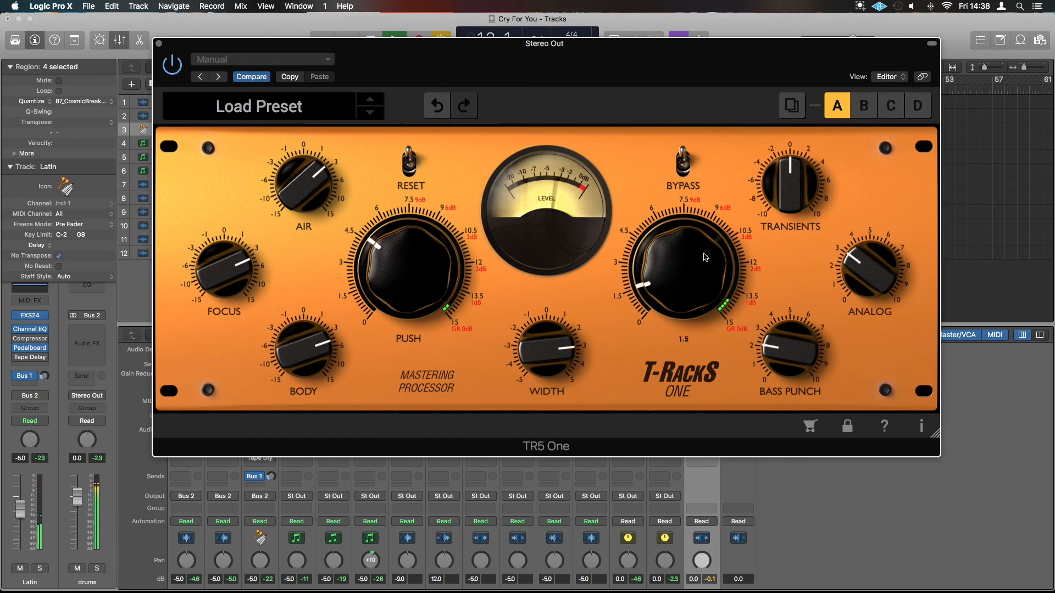
{"action": "left_click_drag", "start_coordinate": [870, 272], "coordinate": [876, 172]}
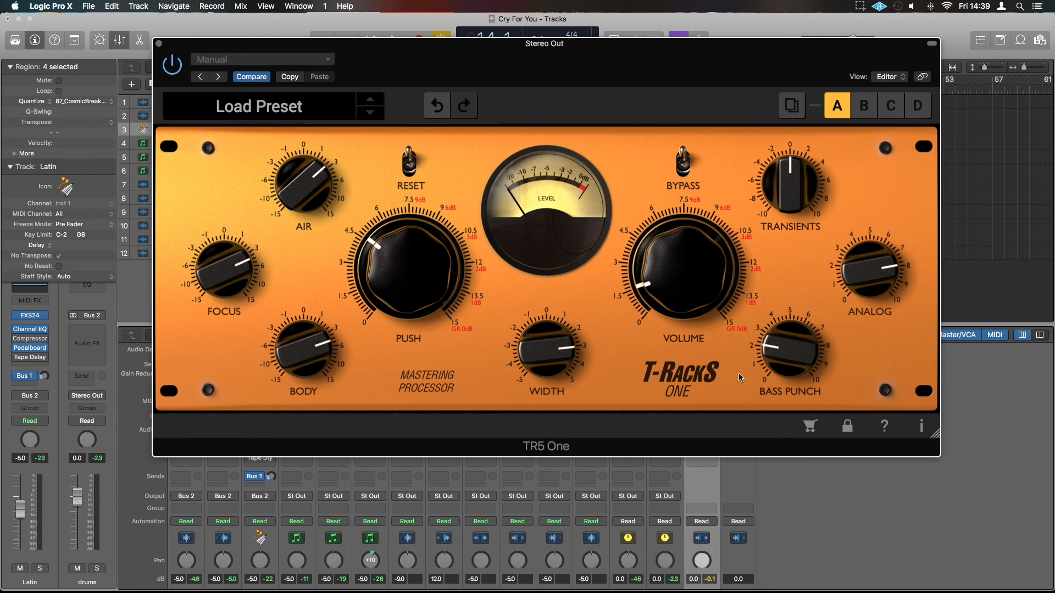
Enlarge the TR5 One plug-in window so its controls appear bigger.
{"action": "mouse_move", "coordinate": [652, 310]}
{"action": "left_click_drag", "start_coordinate": [934, 434], "coordinate": [954, 454]}
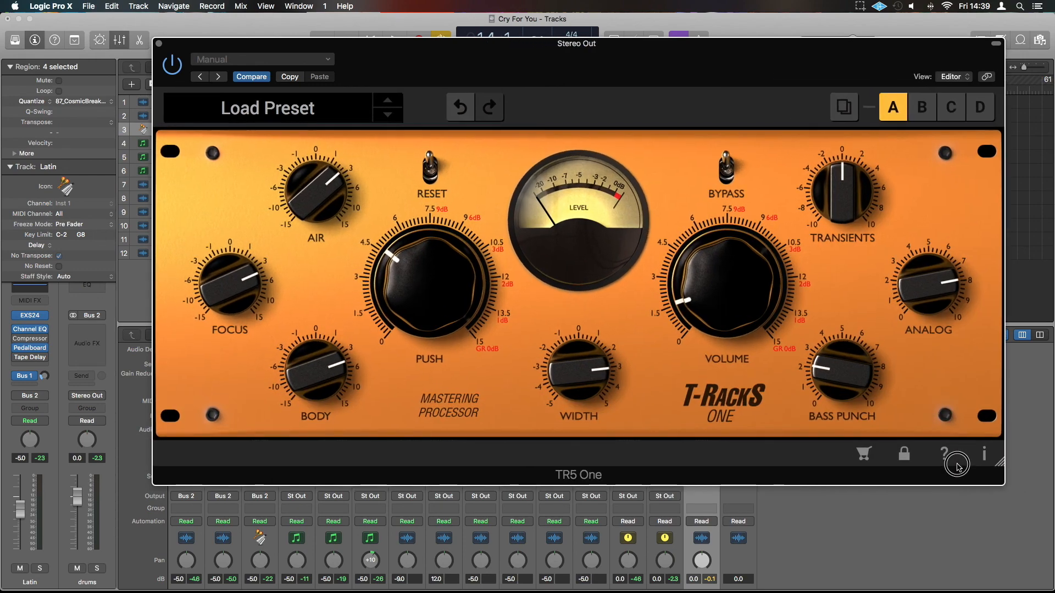